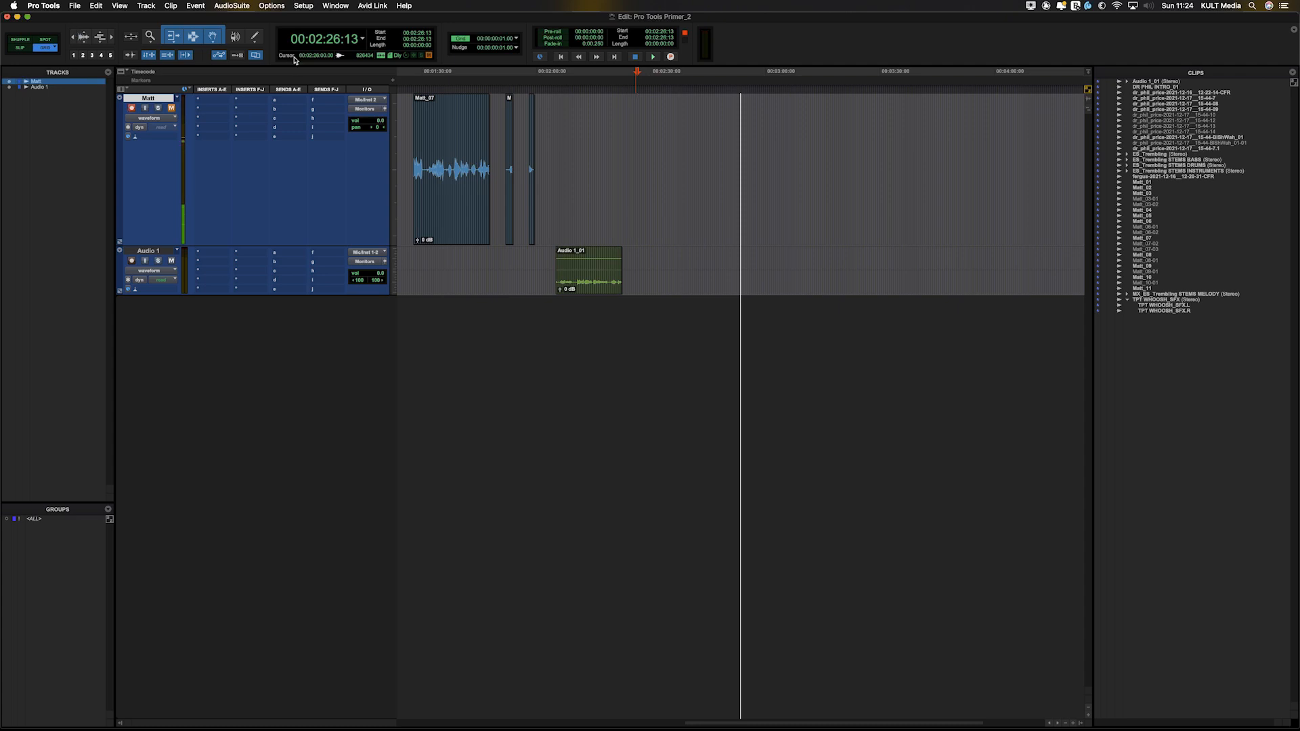
- Check the Editing preferences for sending fully overlapped clips to available playlists while editing and recording, and accept the settings
{"action": "left_click", "coordinate": [303, 5]}
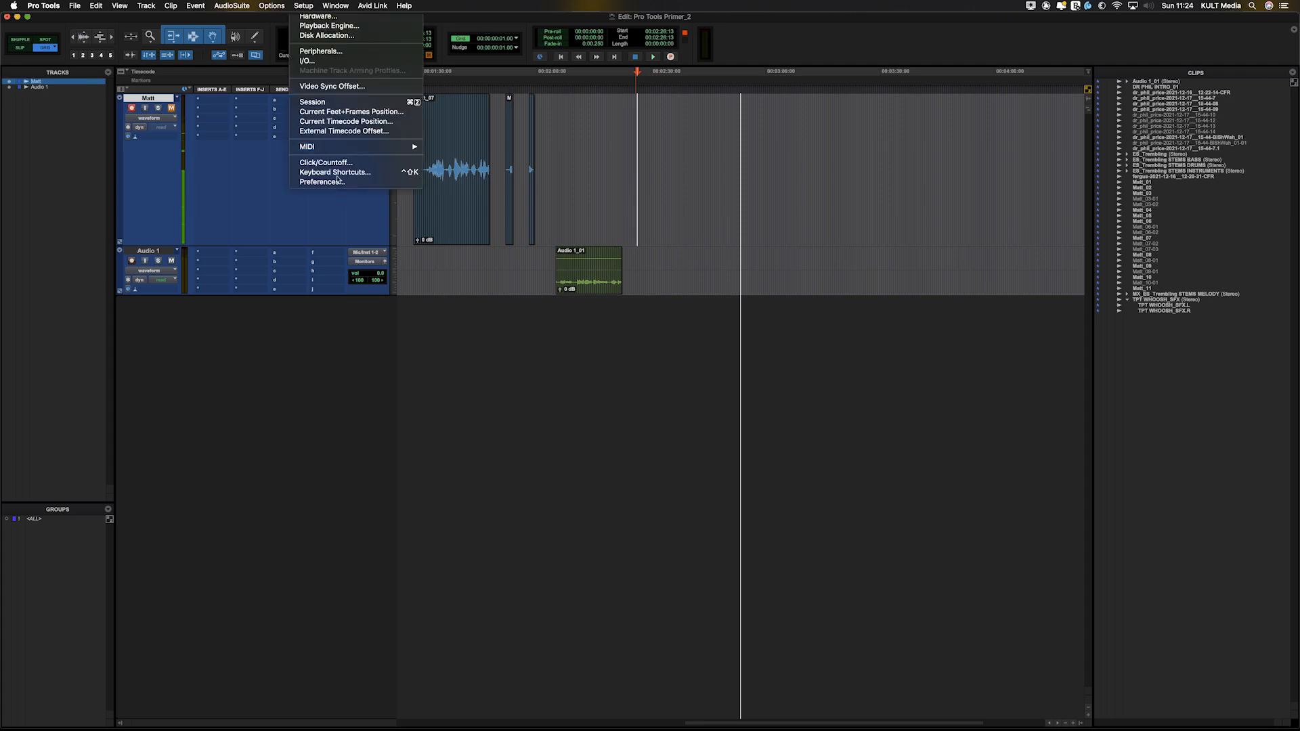
{"action": "left_click", "coordinate": [334, 182]}
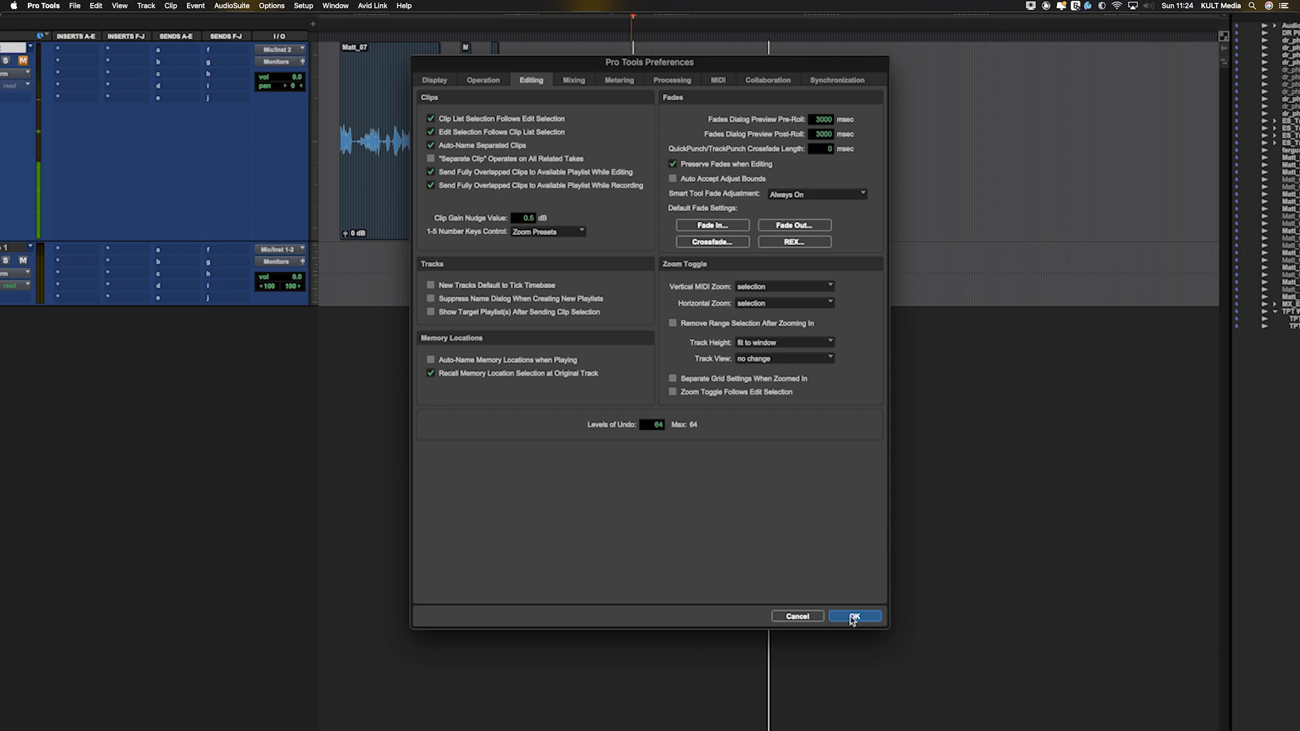
{"action": "key", "text": "Return"}
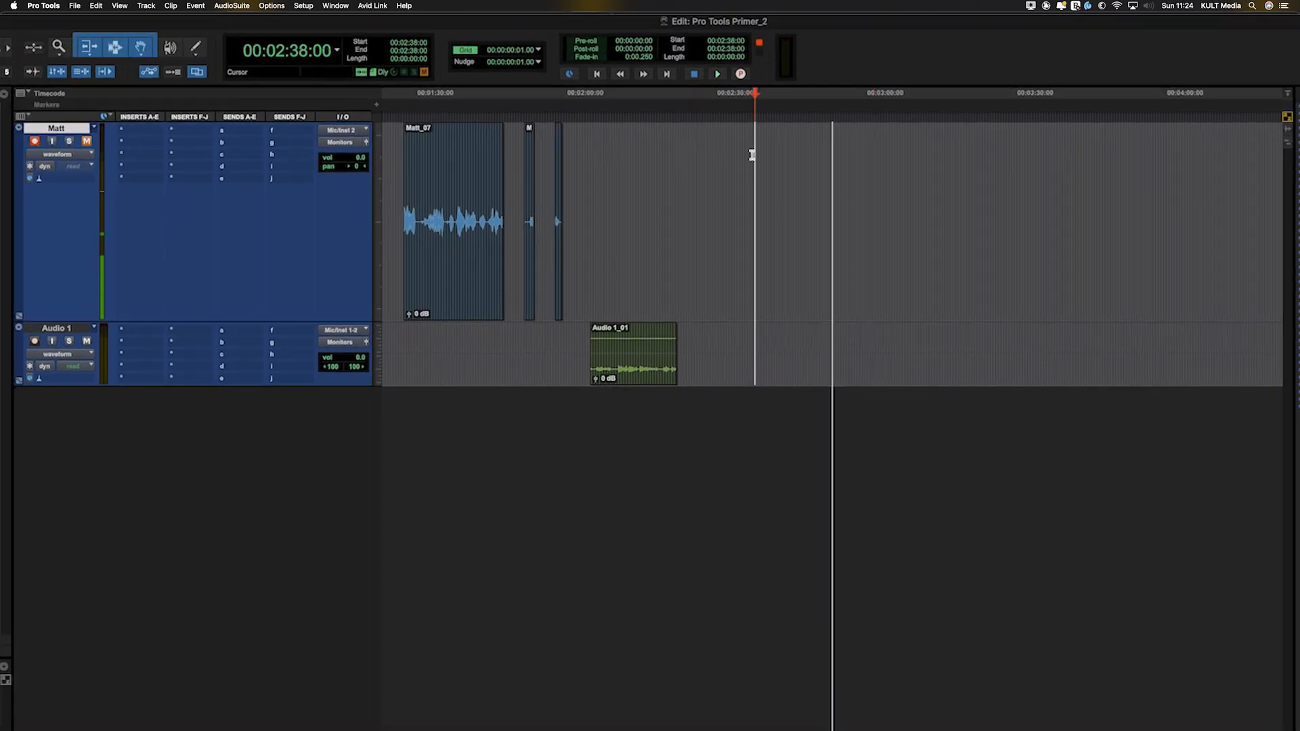
- Record two overlapping takes on the armed voice track, the first from 00:02:33:28 and the second from 00:02:32:18
{"action": "key", "text": "super+bracketright"}
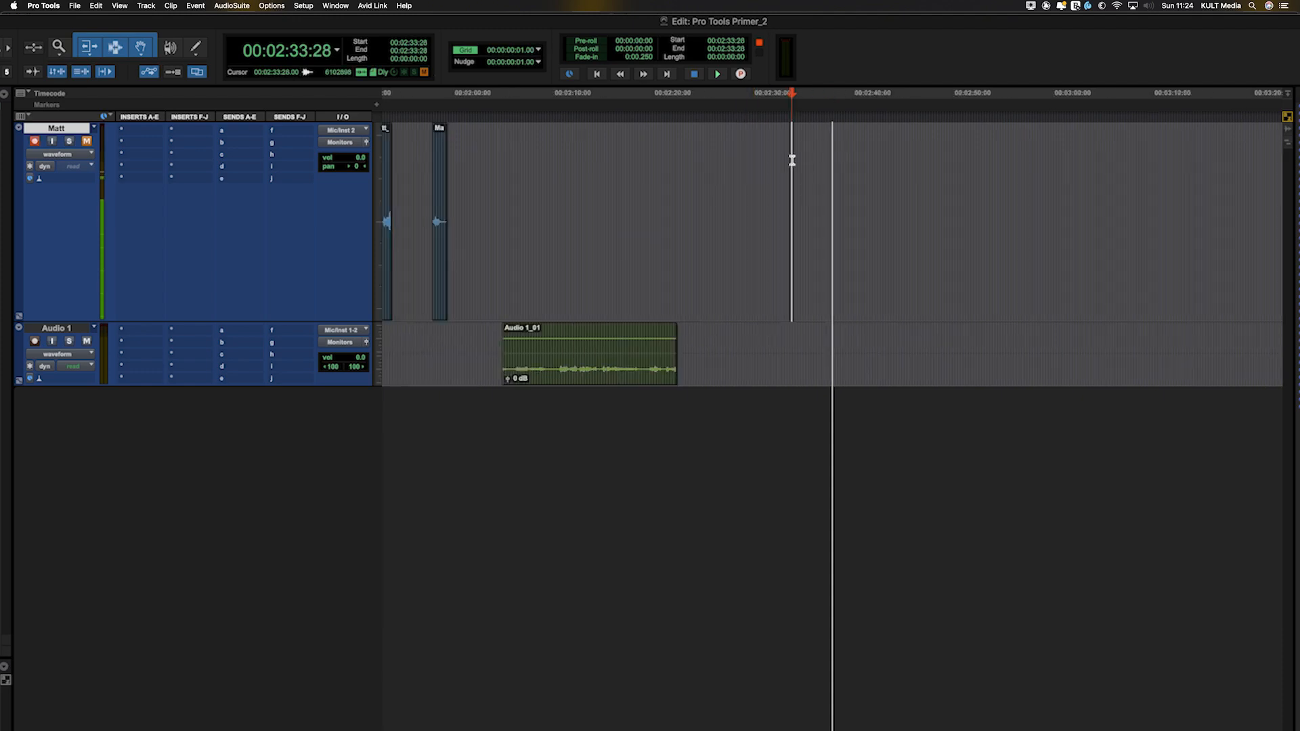
{"action": "key", "text": "super+space"}
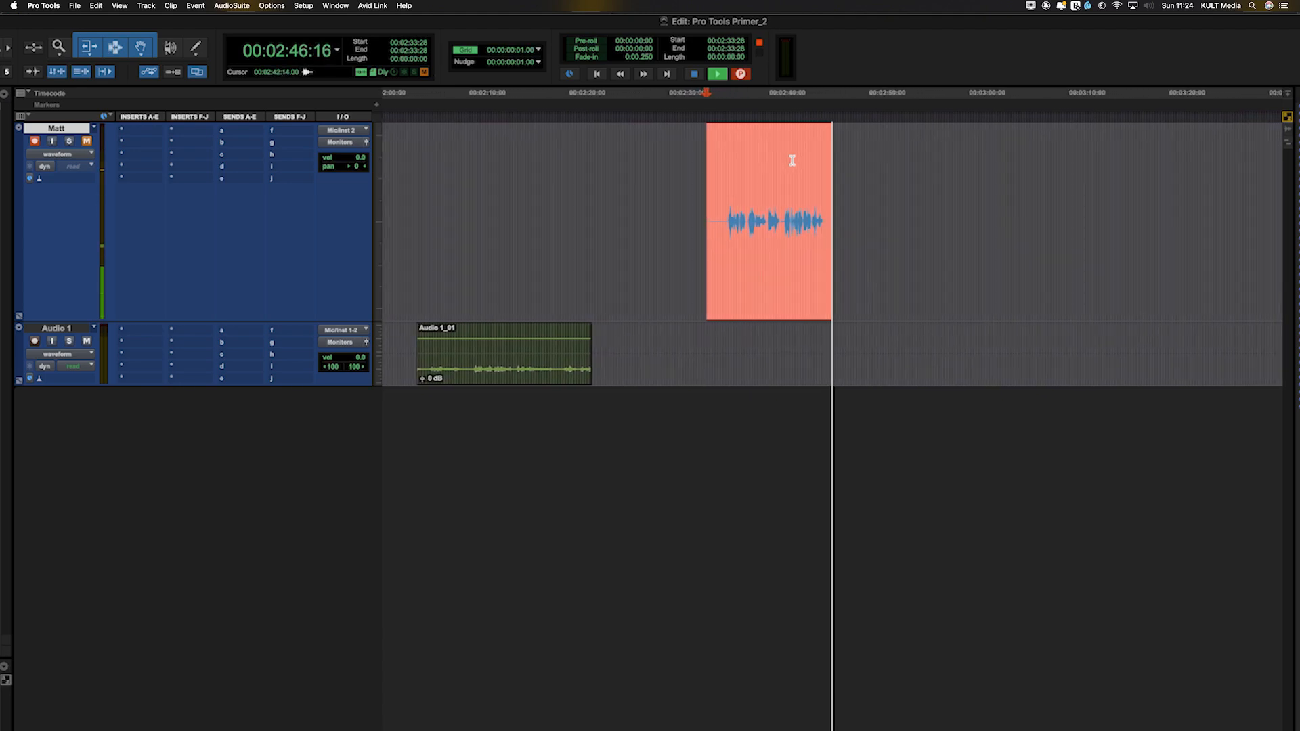
{"action": "key", "text": "space"}
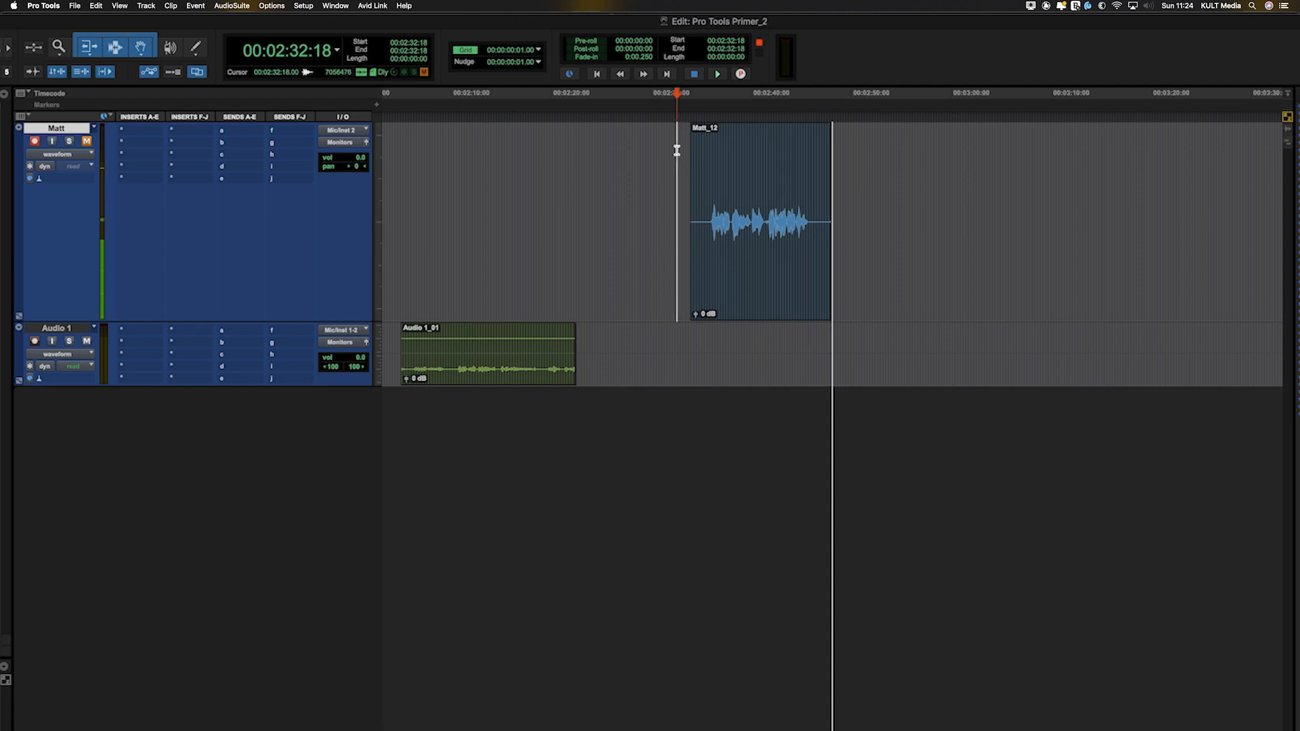
{"action": "key", "text": "super+space"}
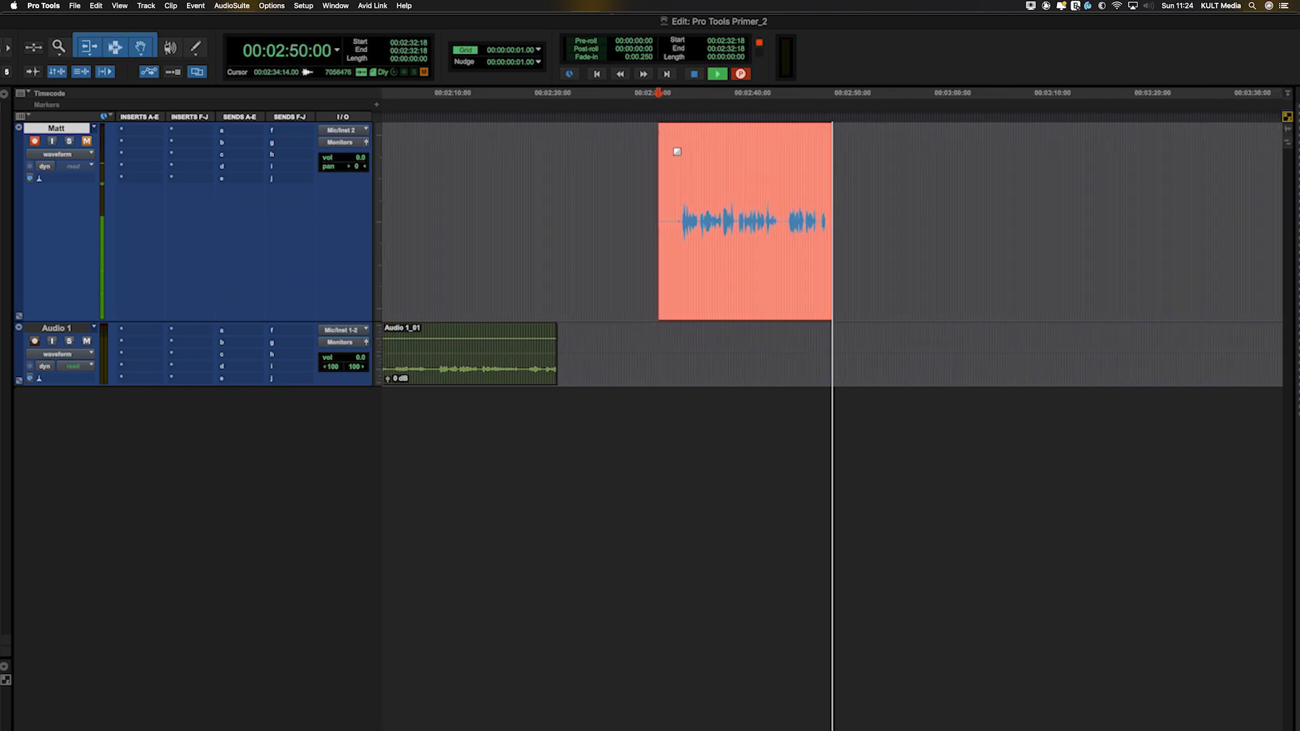
{"action": "key", "text": "space"}
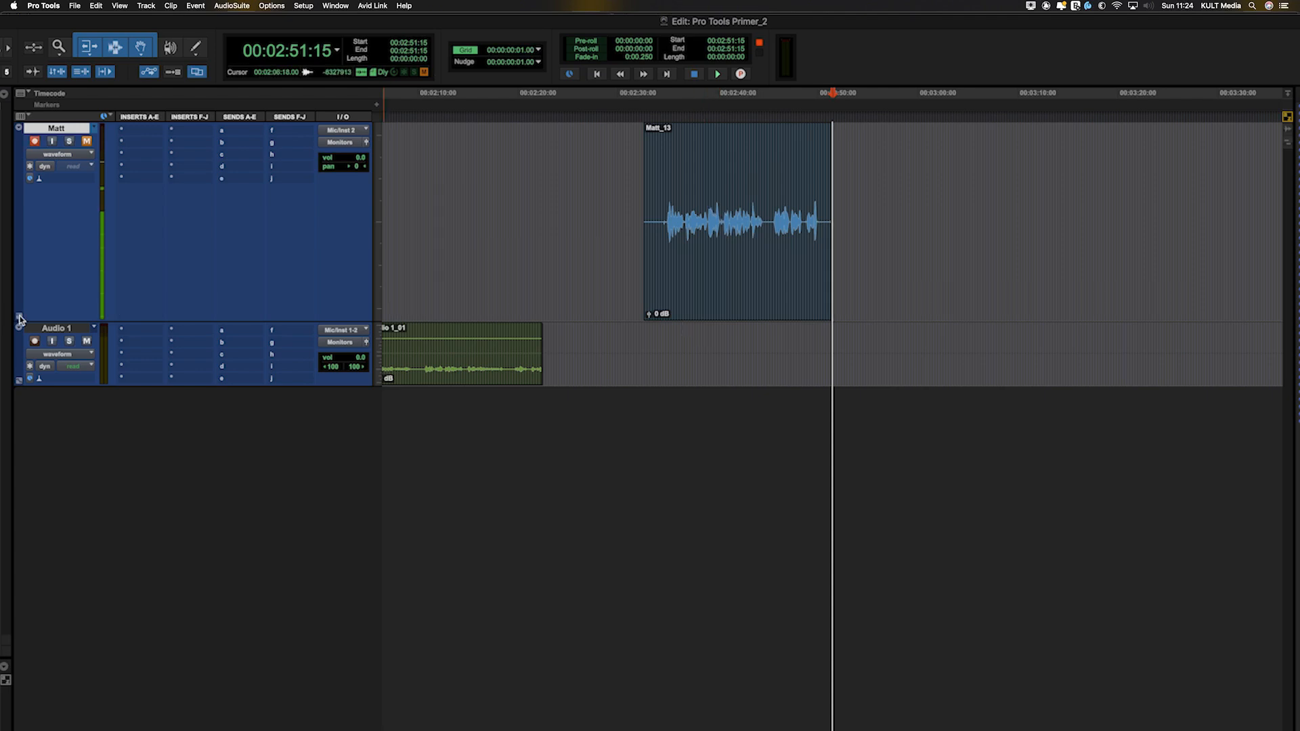
- Switch the voice track's view from waveform to playlists
{"action": "left_click", "coordinate": [65, 156]}
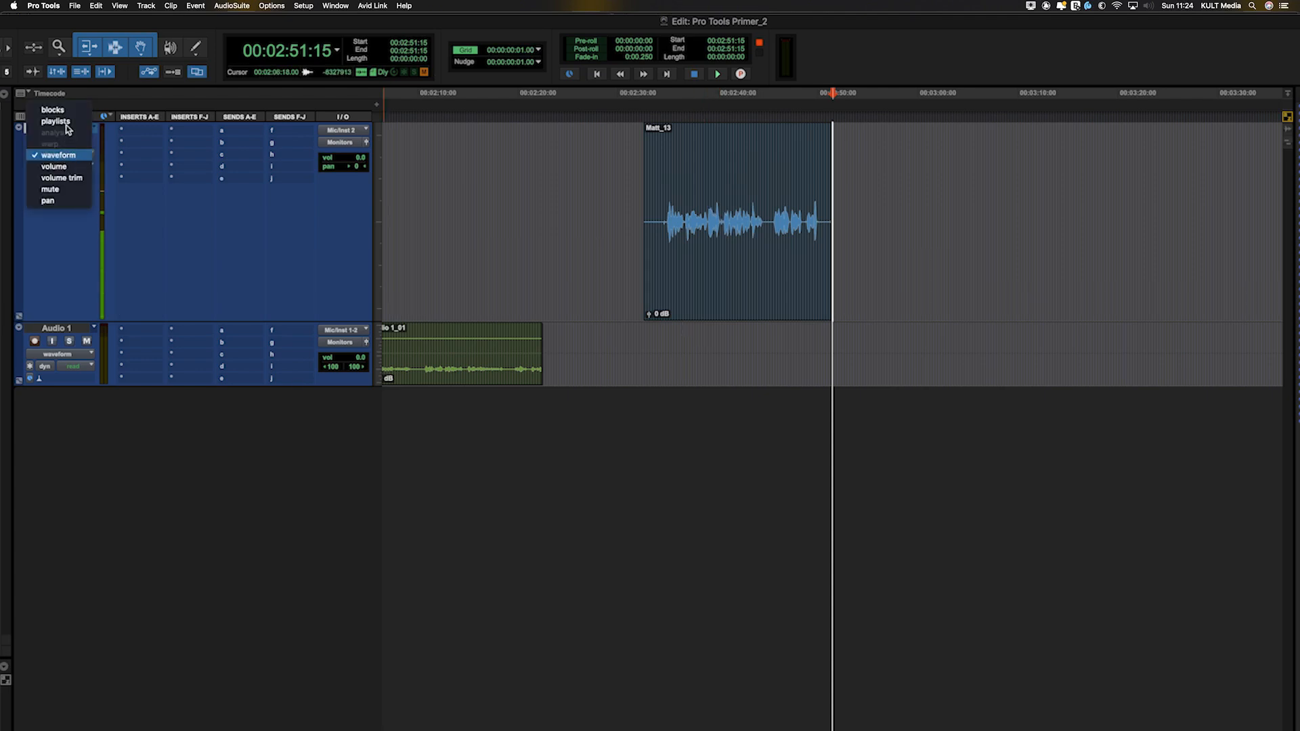
{"action": "left_click", "coordinate": [562, 214]}
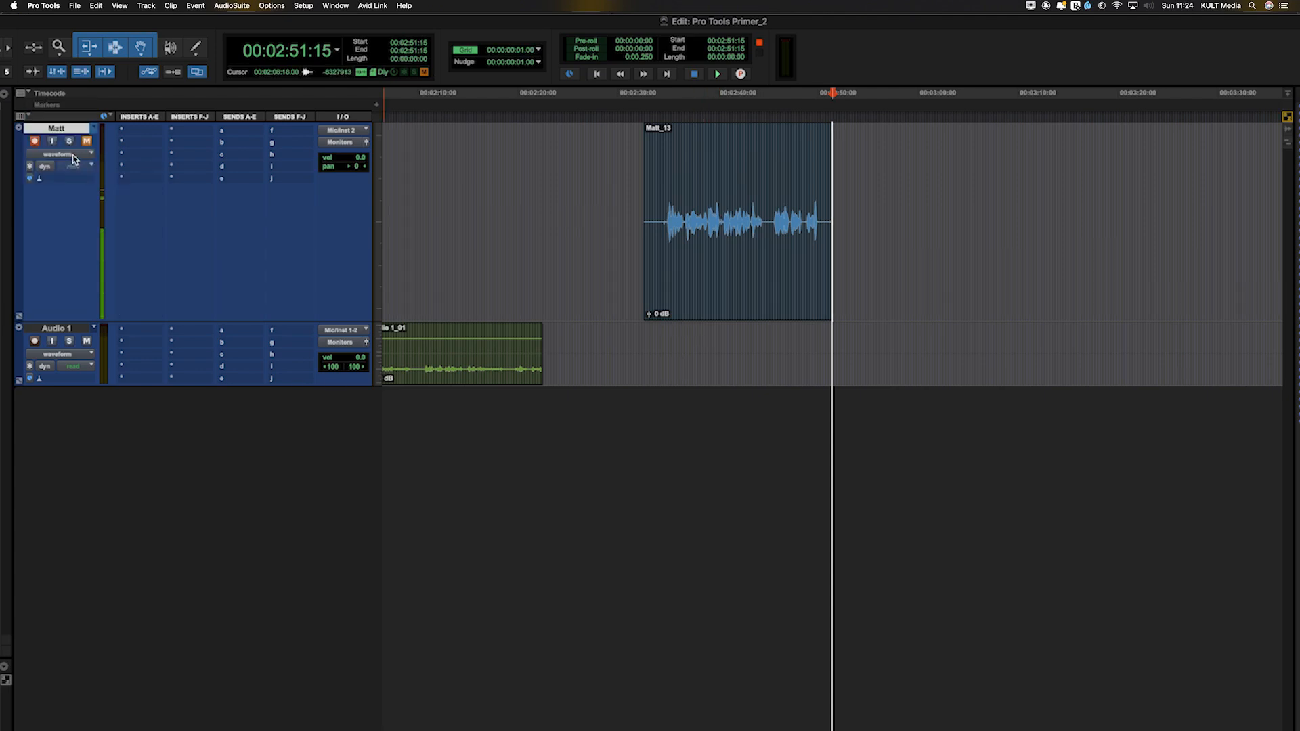
{"action": "left_click", "coordinate": [75, 159]}
{"action": "left_click", "coordinate": [74, 158]}
{"action": "left_click", "coordinate": [74, 158]}
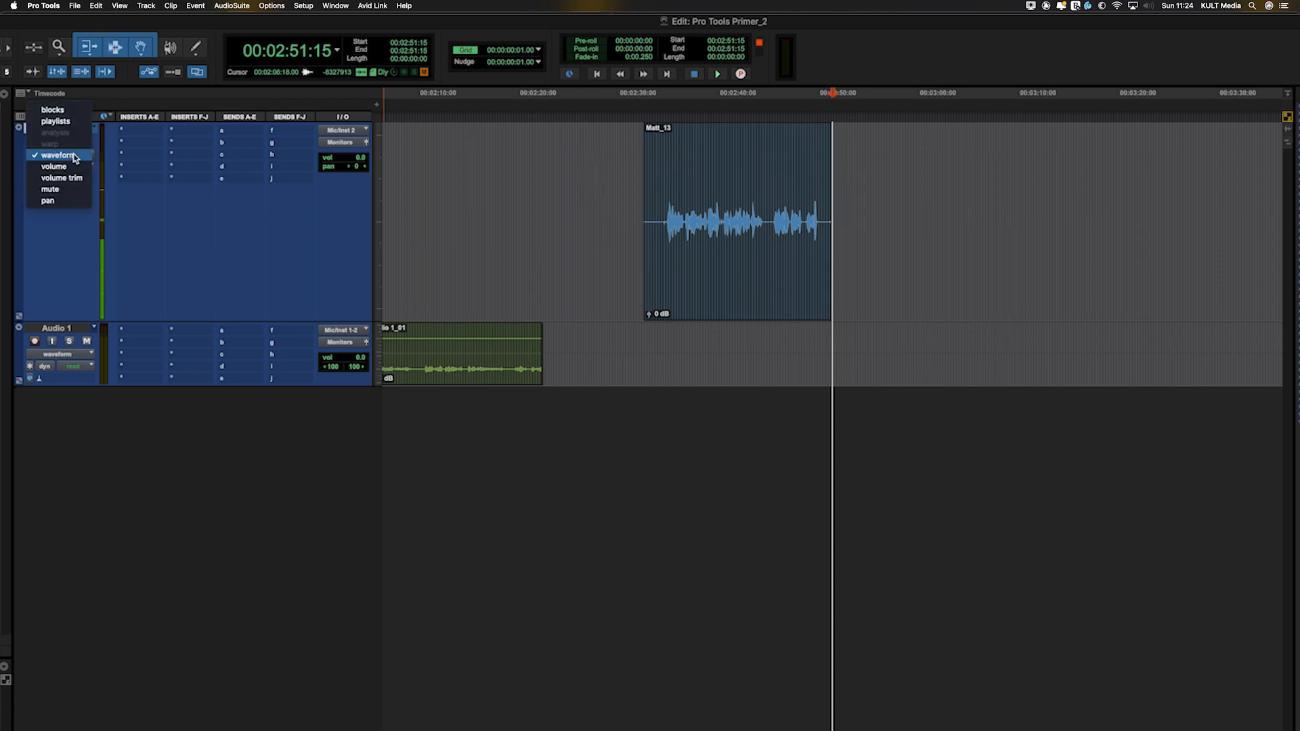
{"action": "left_click", "coordinate": [56, 121]}
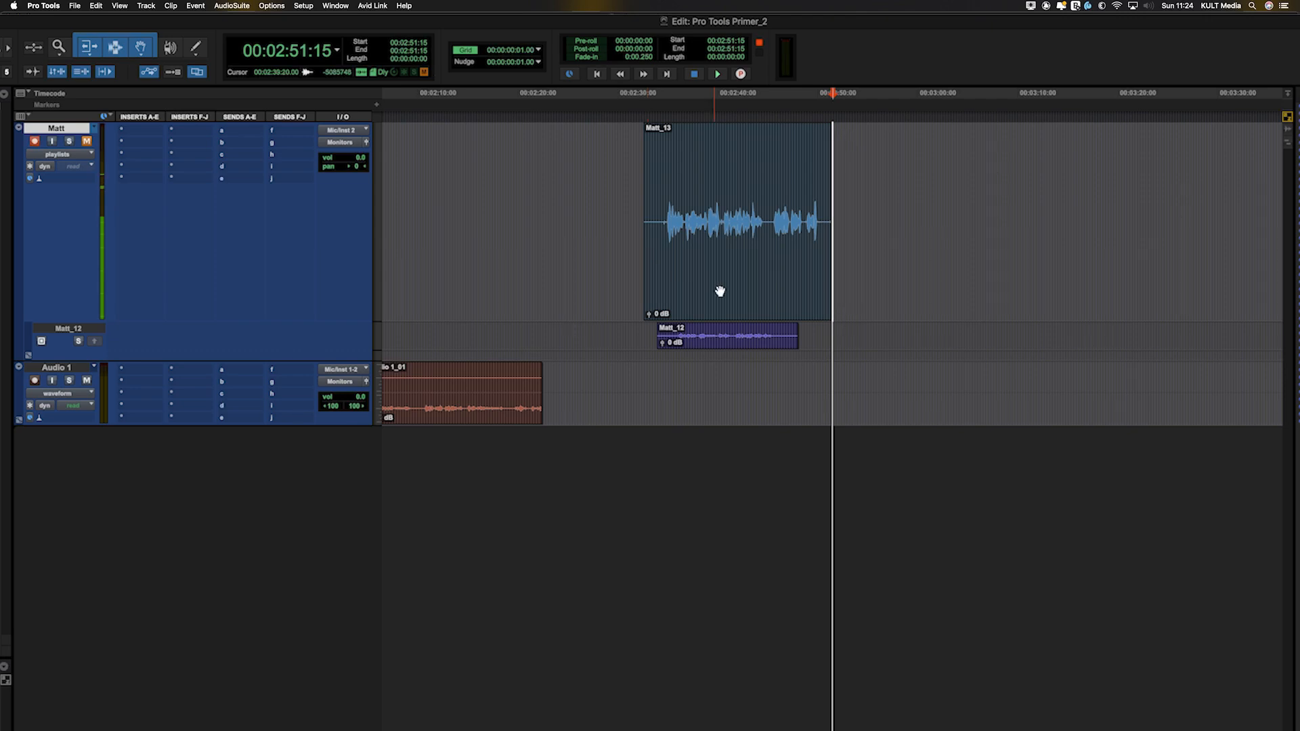
- Play the latest take from its start with the track unmuted, punch in a recording at 00:02:44:25 over its ending, and mute the track again
{"action": "left_click", "coordinate": [767, 216]}
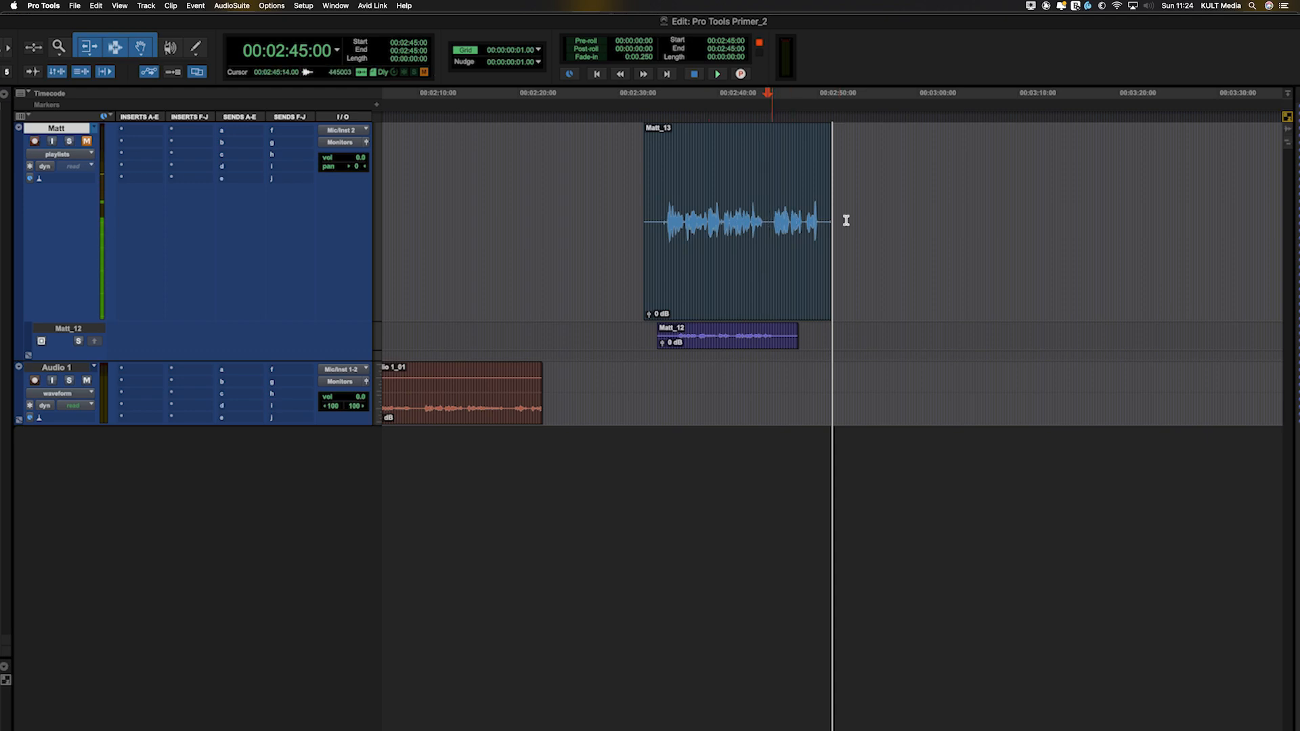
{"action": "left_click", "coordinate": [618, 186]}
{"action": "key", "text": "Tab"}
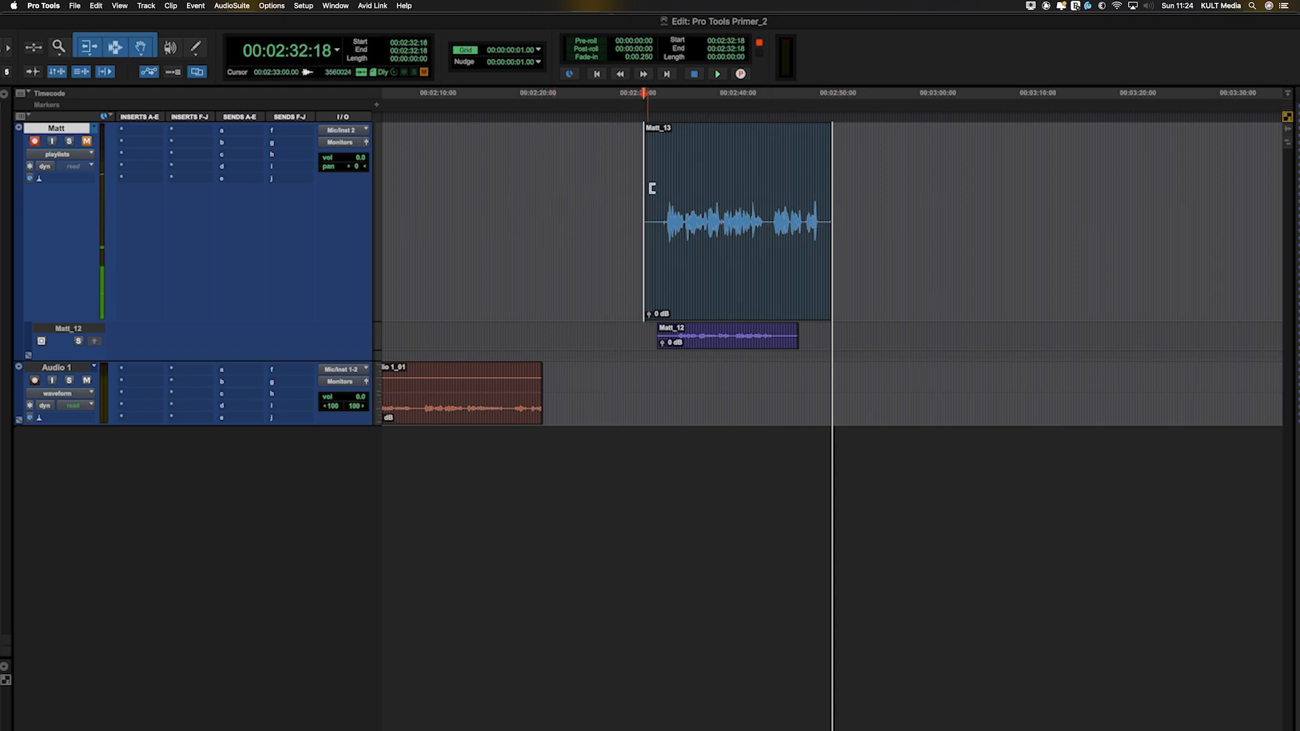
{"action": "key", "text": "space"}
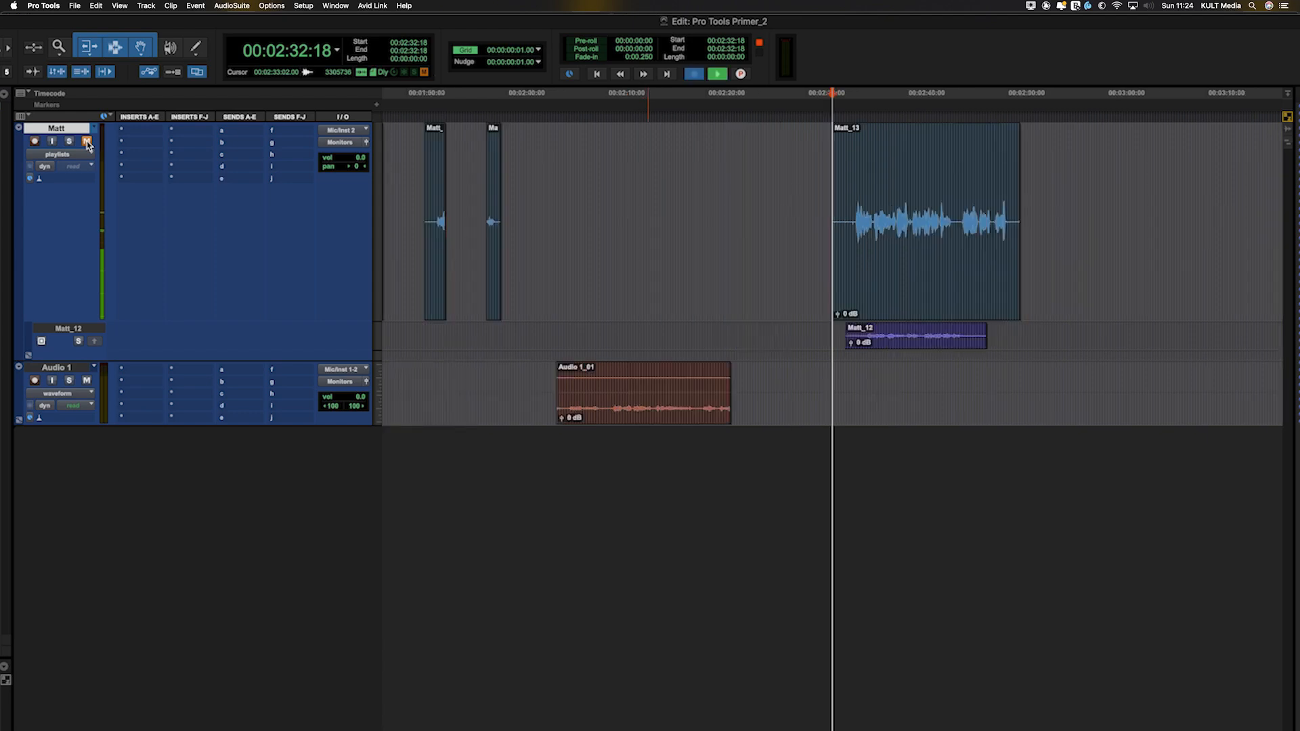
{"action": "left_click", "coordinate": [86, 141]}
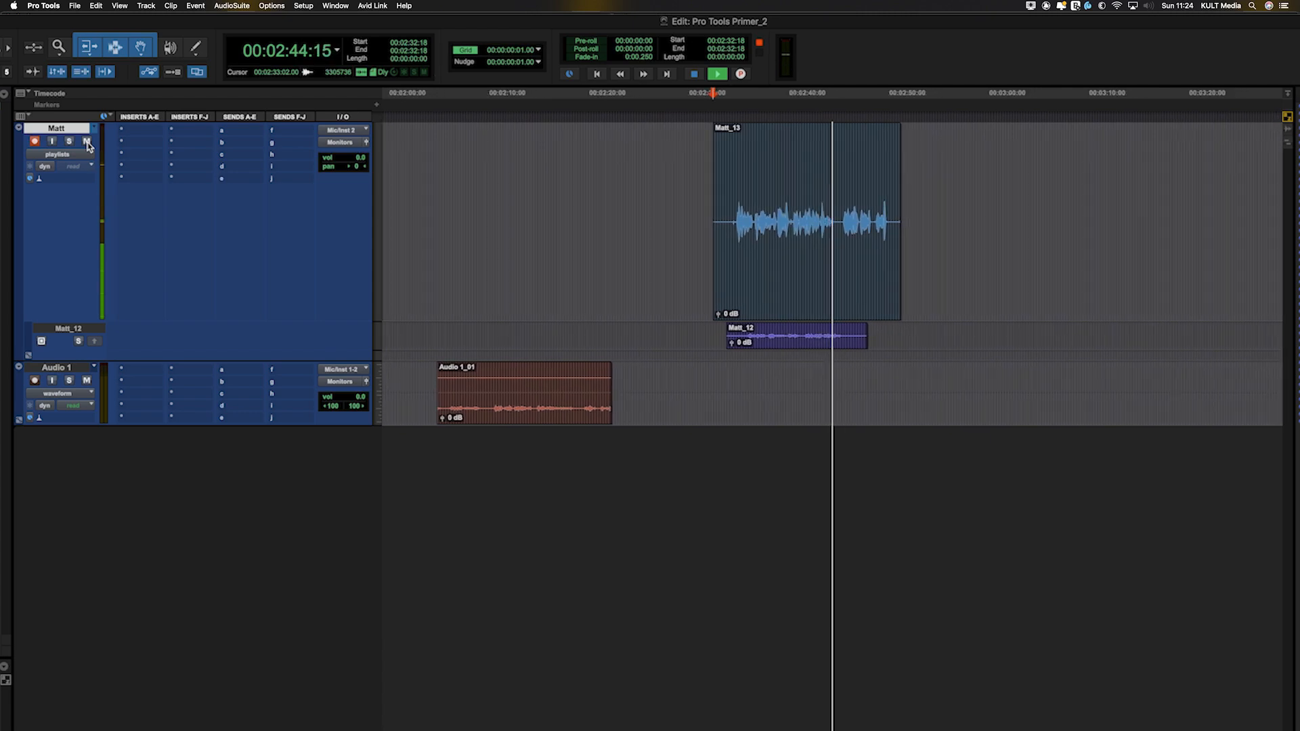
{"action": "key", "text": "super+space"}
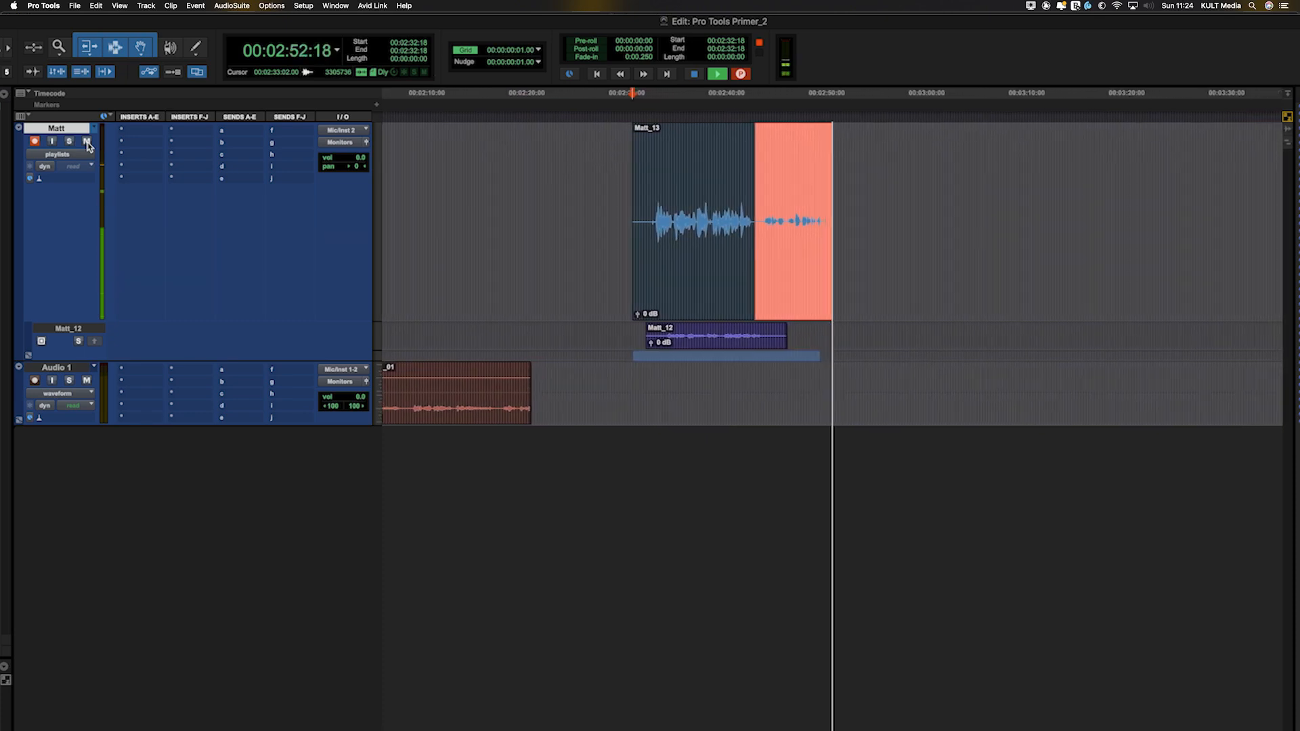
{"action": "key", "text": "space"}
{"action": "left_click", "coordinate": [87, 143]}
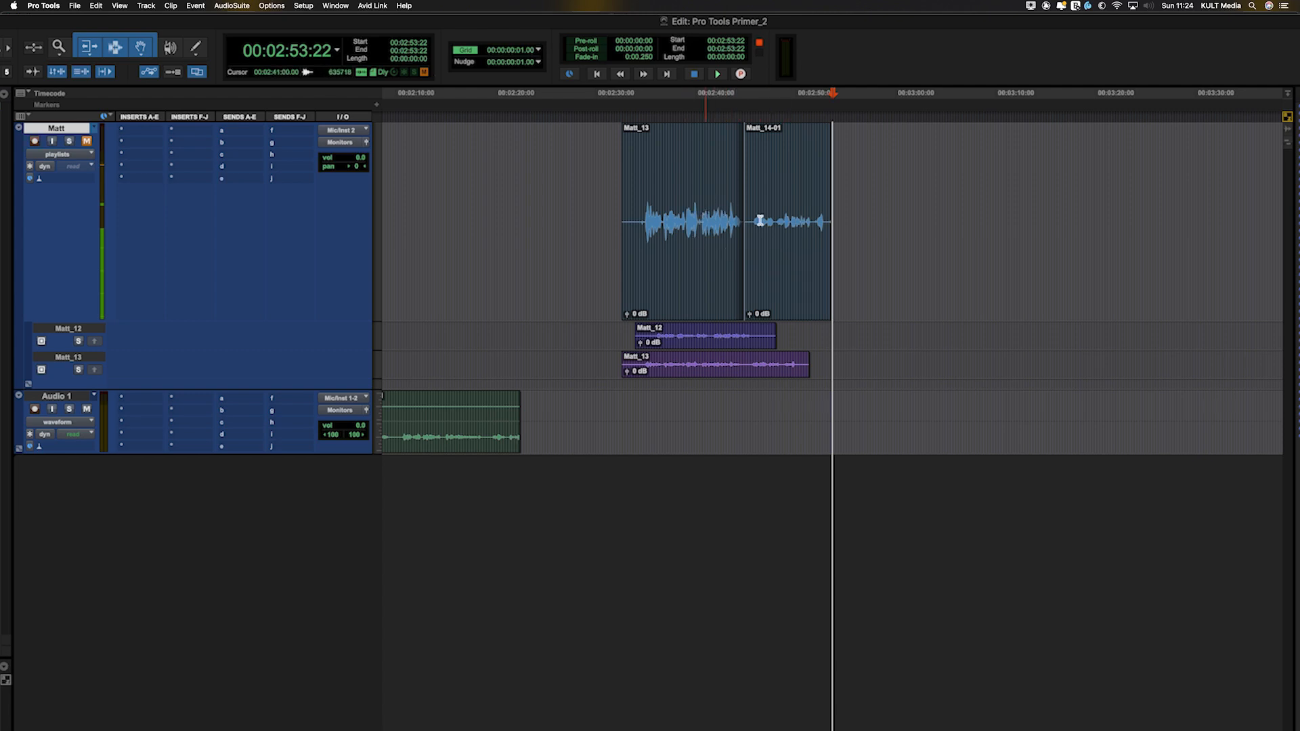
- Change the transport's record mode from QuickPunch to Loop
{"action": "left_click", "coordinate": [791, 283]}
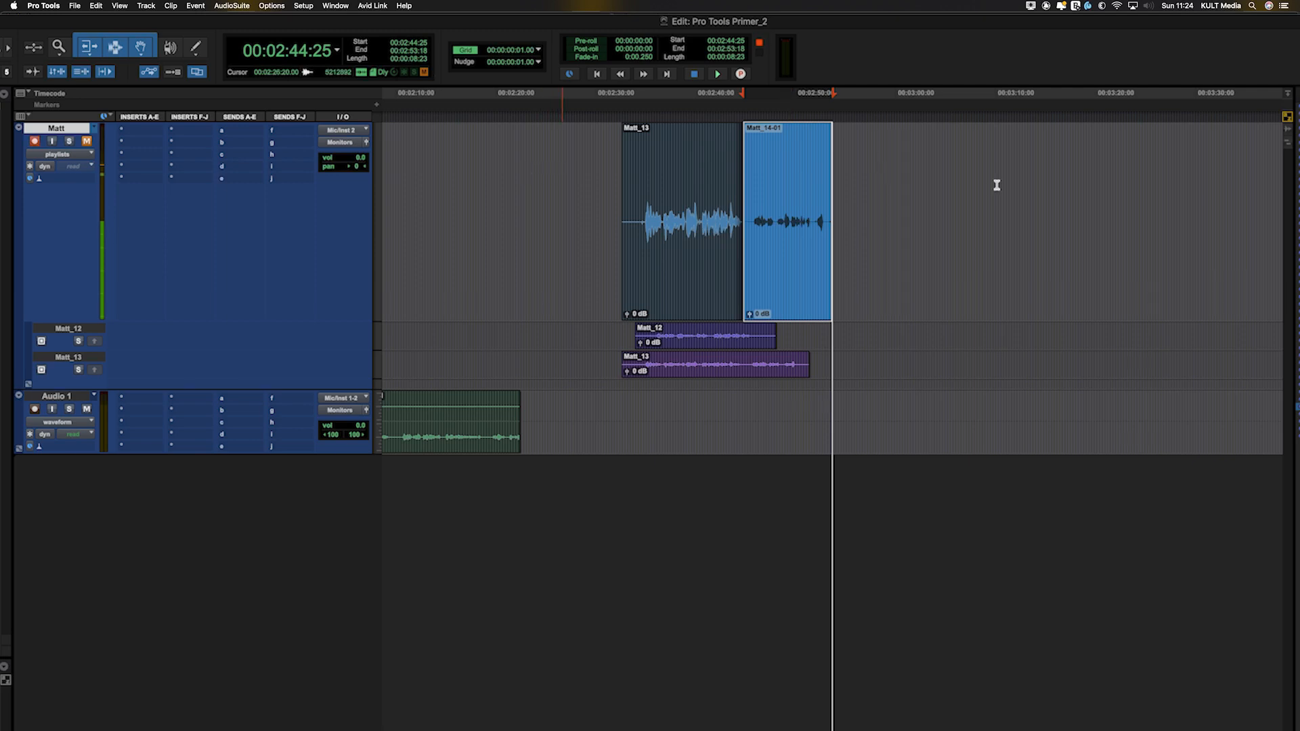
{"action": "left_click_drag", "start_coordinate": [561, 185], "coordinate": [897, 186]}
{"action": "right_click", "coordinate": [742, 76]}
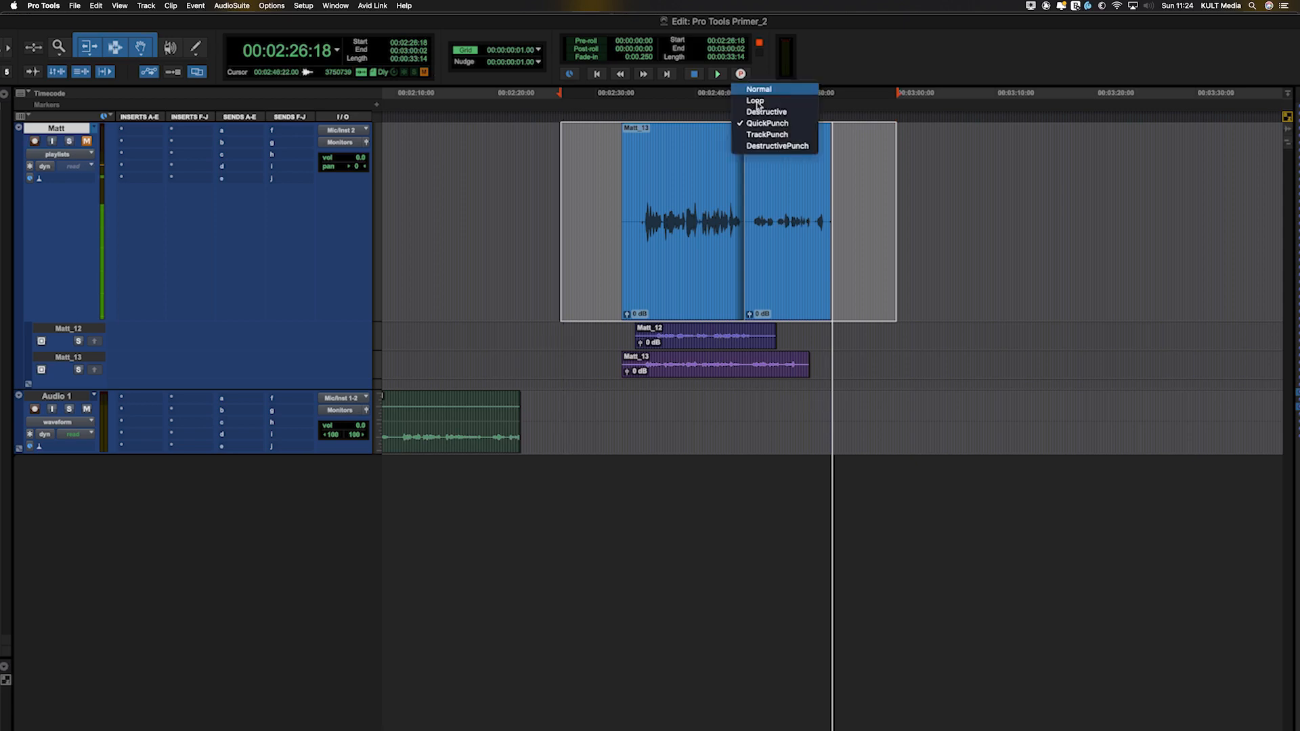
{"action": "left_click", "coordinate": [757, 89]}
{"action": "right_click", "coordinate": [744, 75]}
{"action": "left_click", "coordinate": [755, 101]}
{"action": "left_click", "coordinate": [607, 178]}
{"action": "key", "text": "space"}
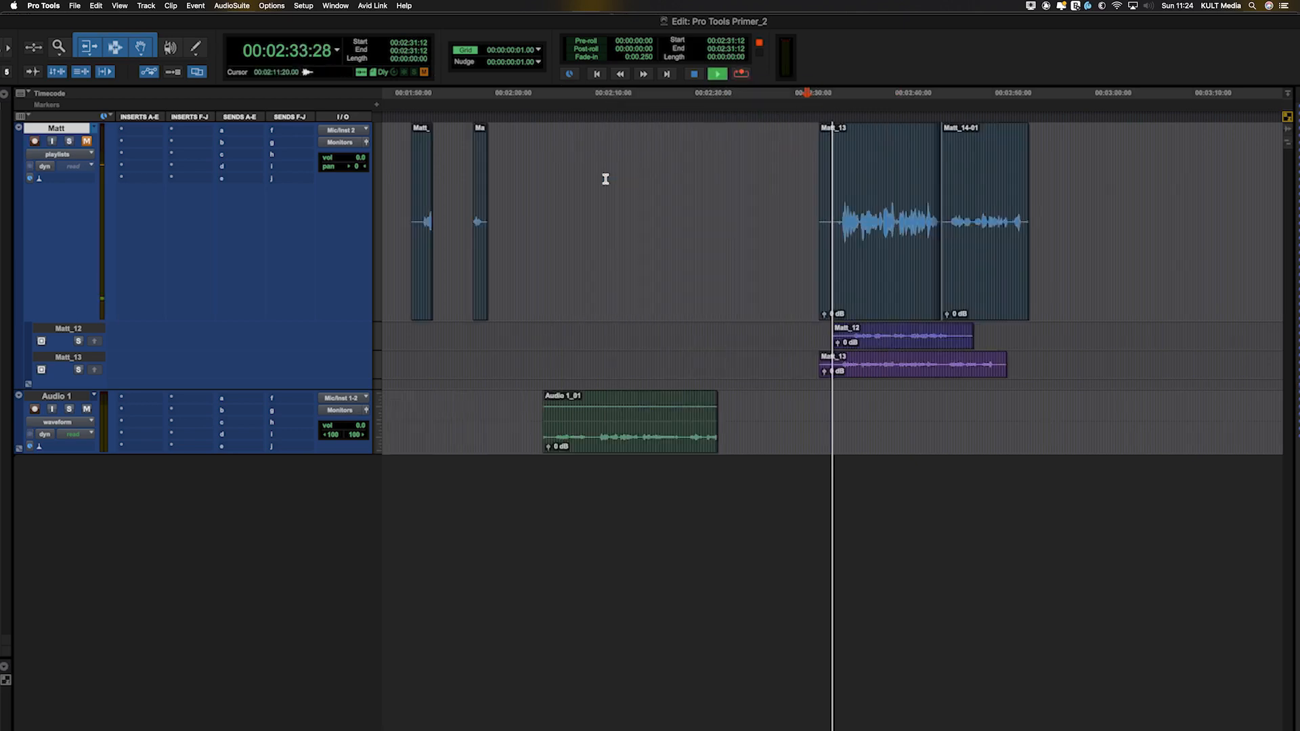
{"action": "key", "text": "space"}
{"action": "left_click", "coordinate": [801, 160]}
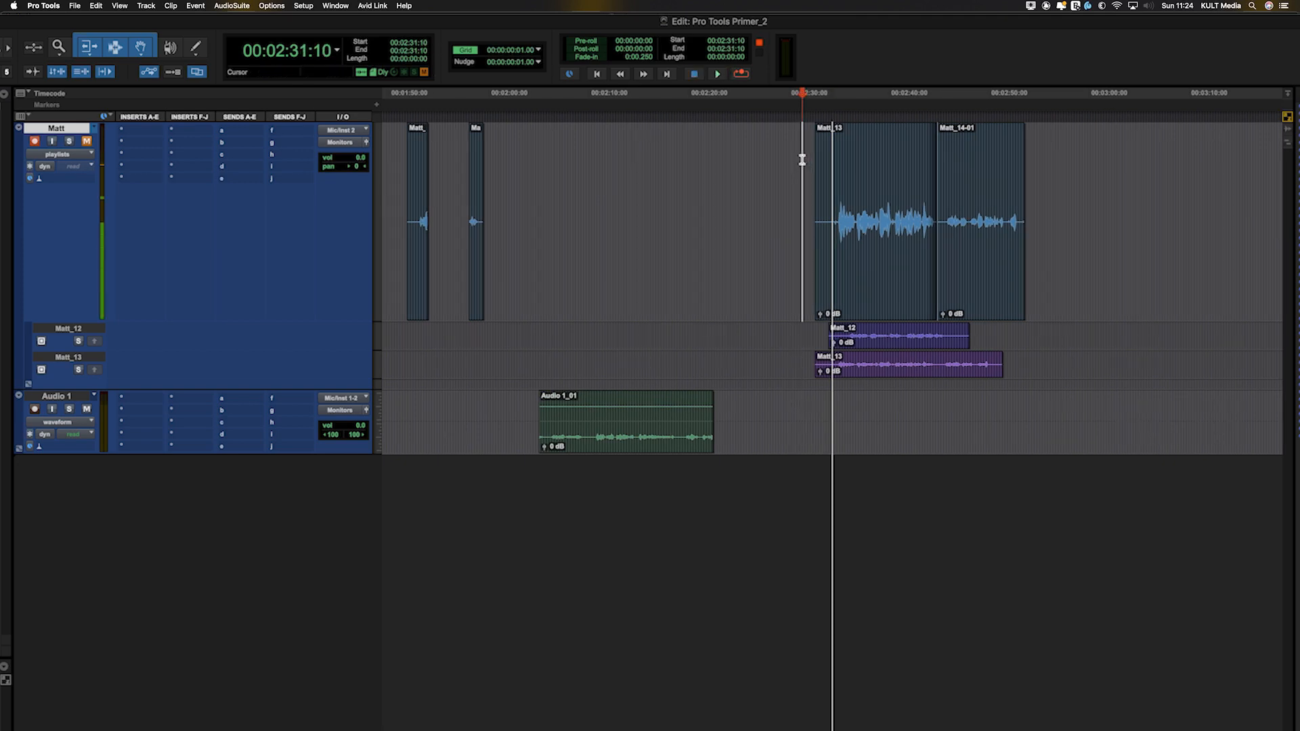
{"action": "key", "text": "super+space"}
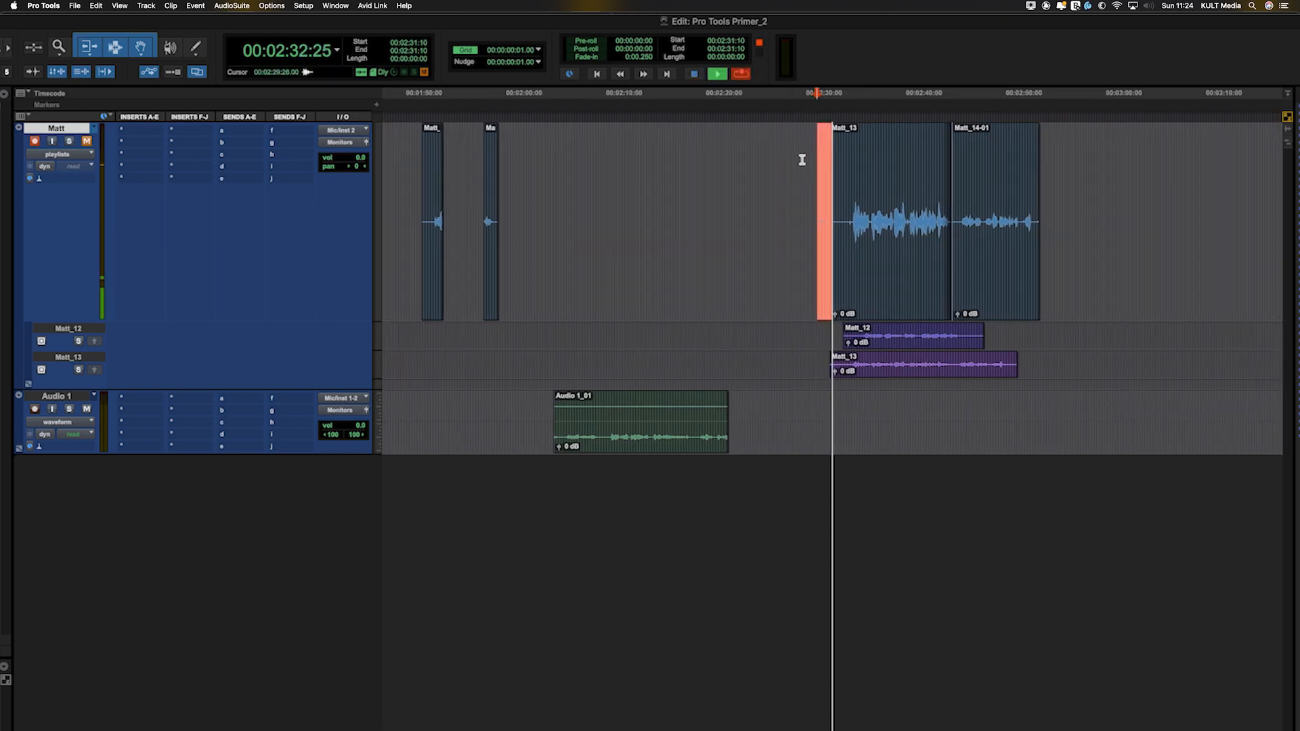
{"action": "key", "text": "space"}
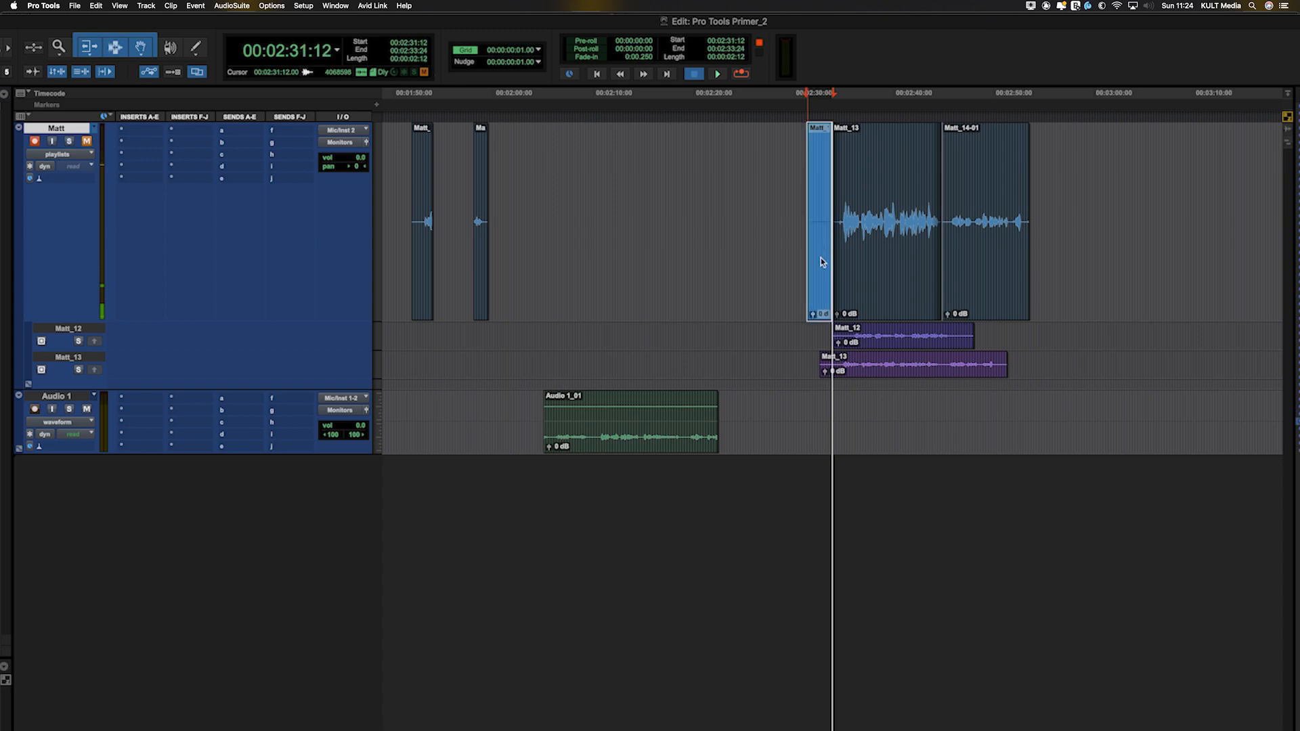
{"action": "key", "text": "super+z"}
- Loop-record new takes on the voice track over the range from 00:02:30:06 to 00:02:55:28
{"action": "left_click_drag", "start_coordinate": [796, 174], "coordinate": [1053, 210]}
{"action": "key", "text": "super+space"}
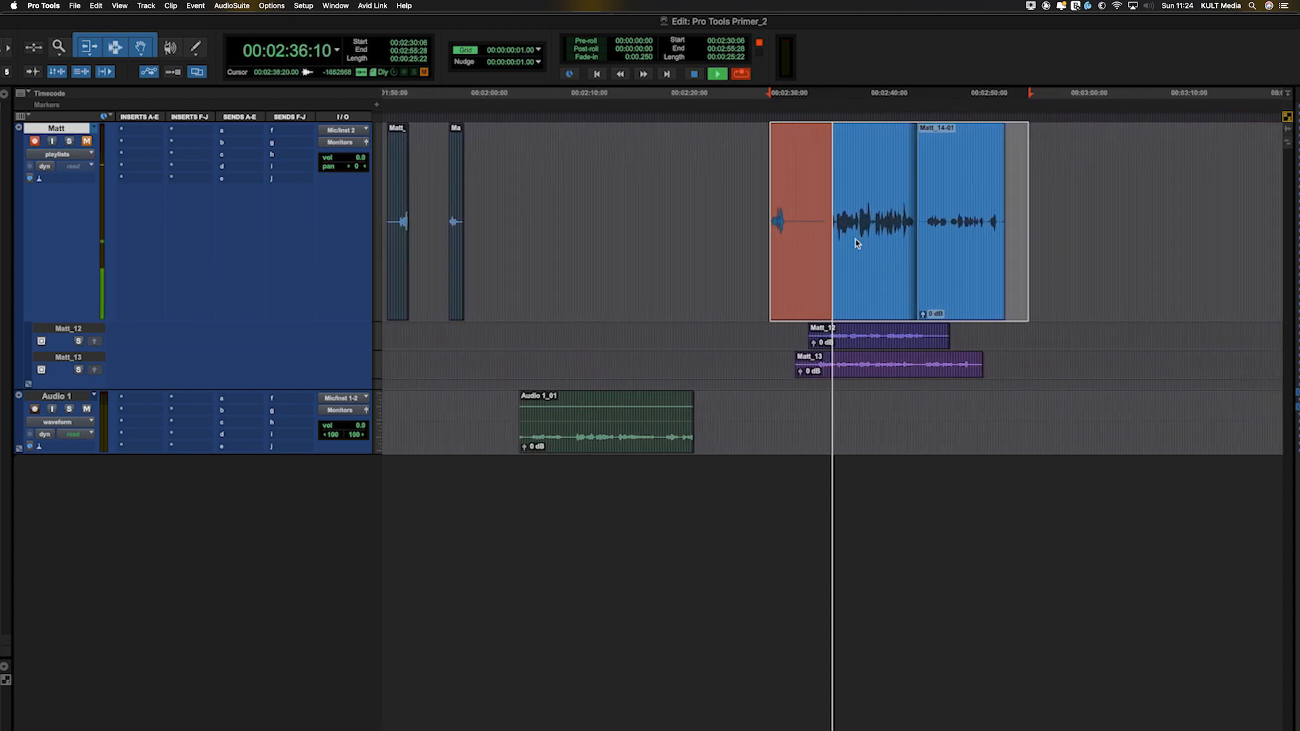
{"action": "key", "text": "space"}
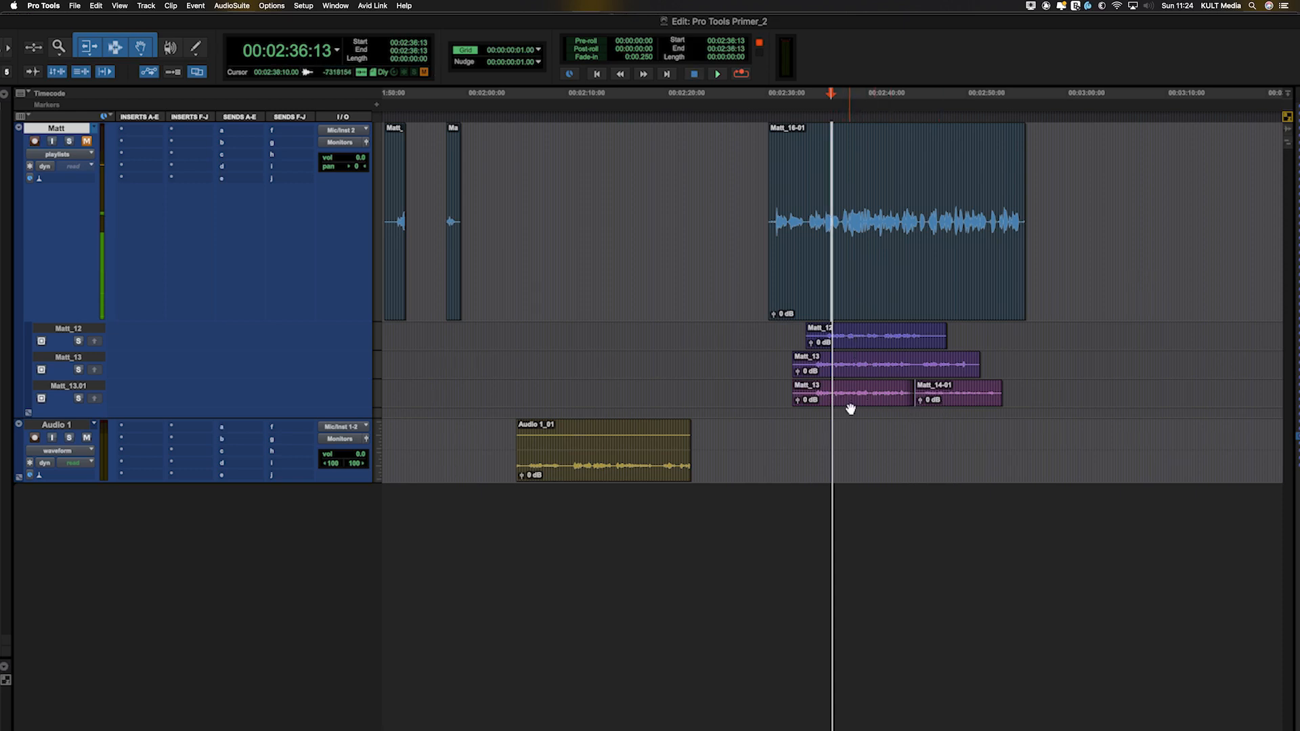
- Solo and audition the first alternate take, and copy its section from 00:02:41:16 to 00:02:45:20 to the main playlist
{"action": "left_click", "coordinate": [839, 273]}
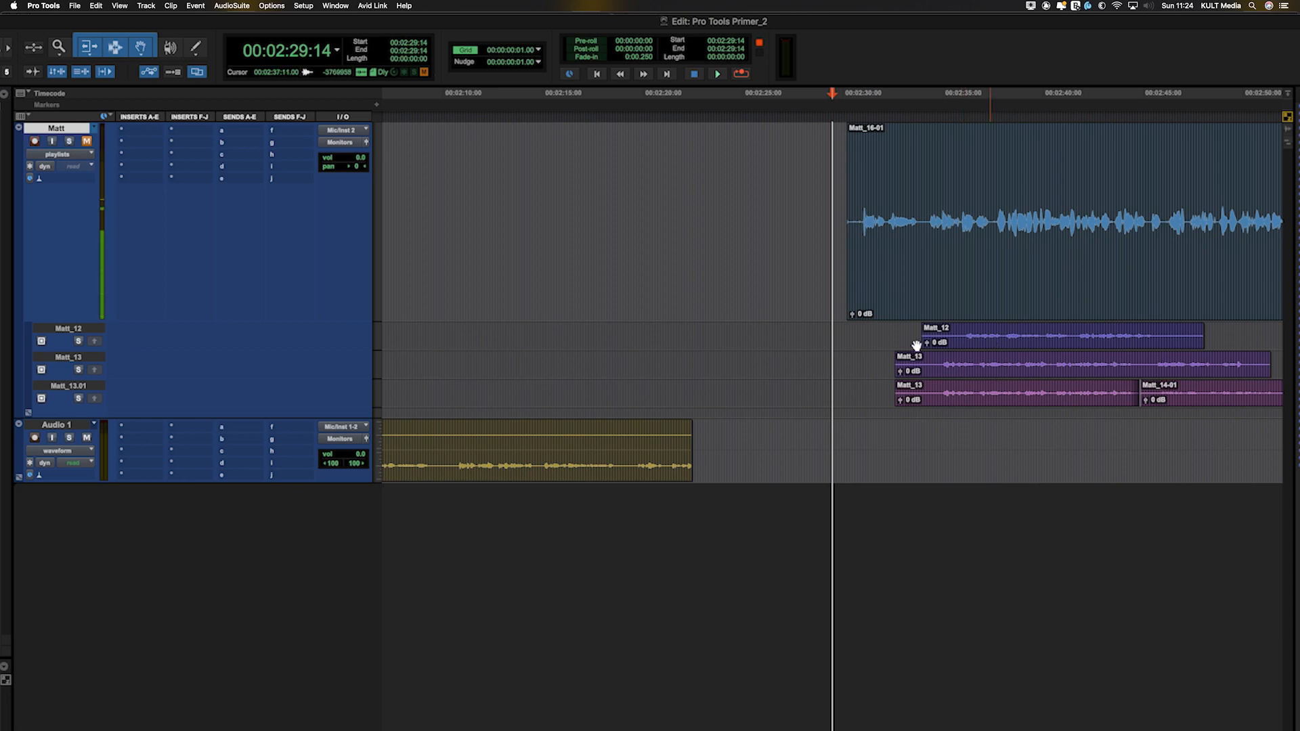
{"action": "key", "text": "r"}
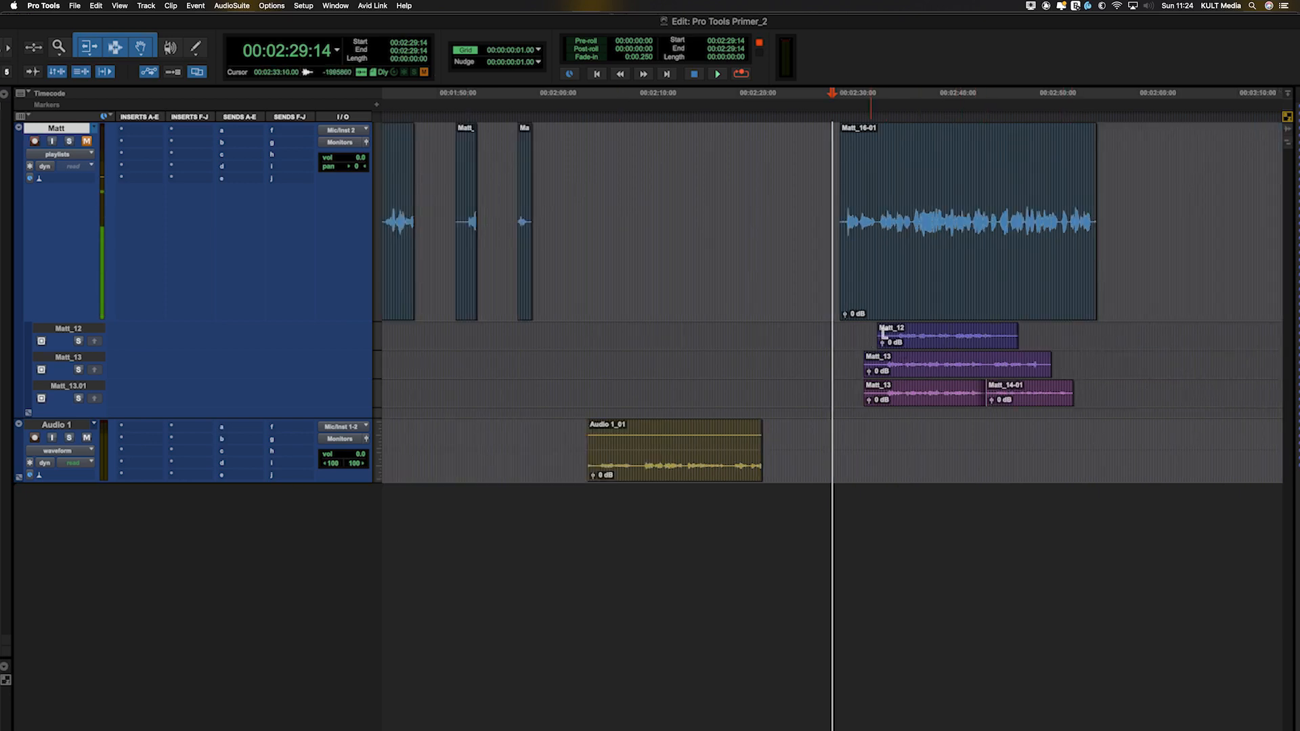
{"action": "left_click", "coordinate": [890, 333]}
{"action": "key", "text": "t"}
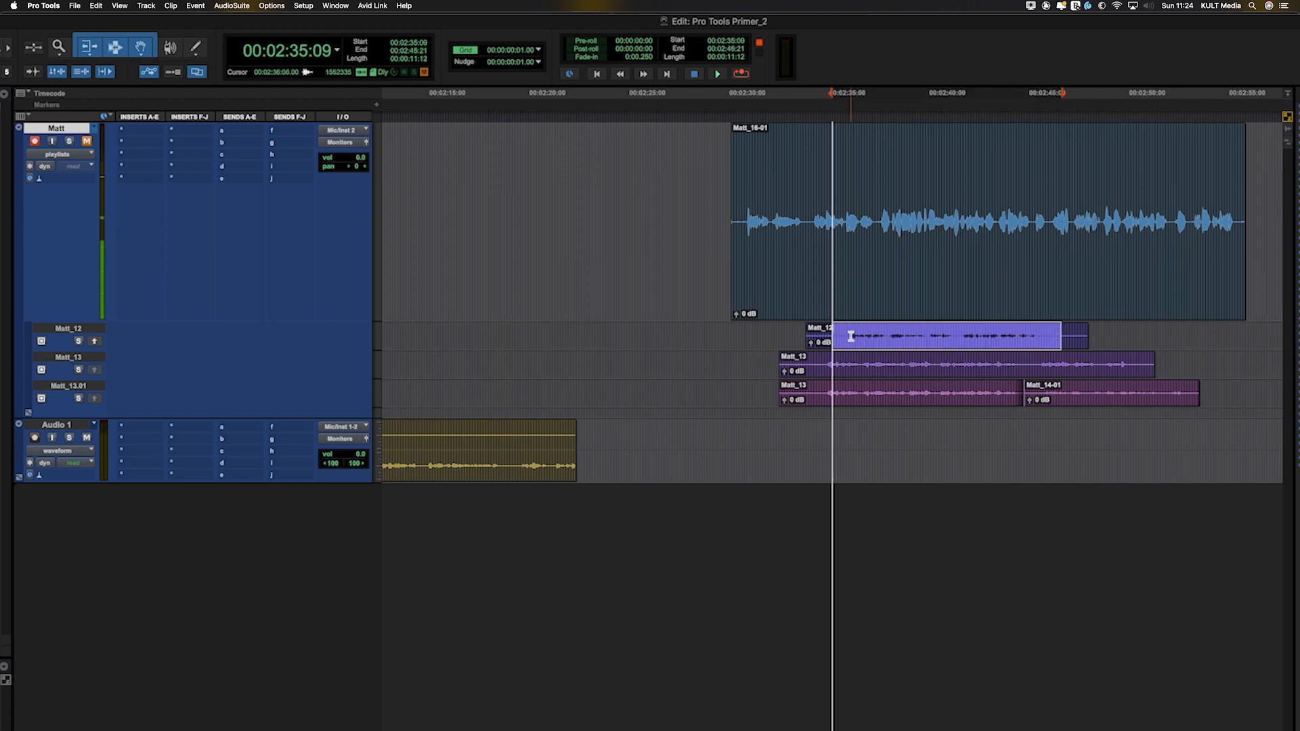
{"action": "left_click", "coordinate": [850, 335]}
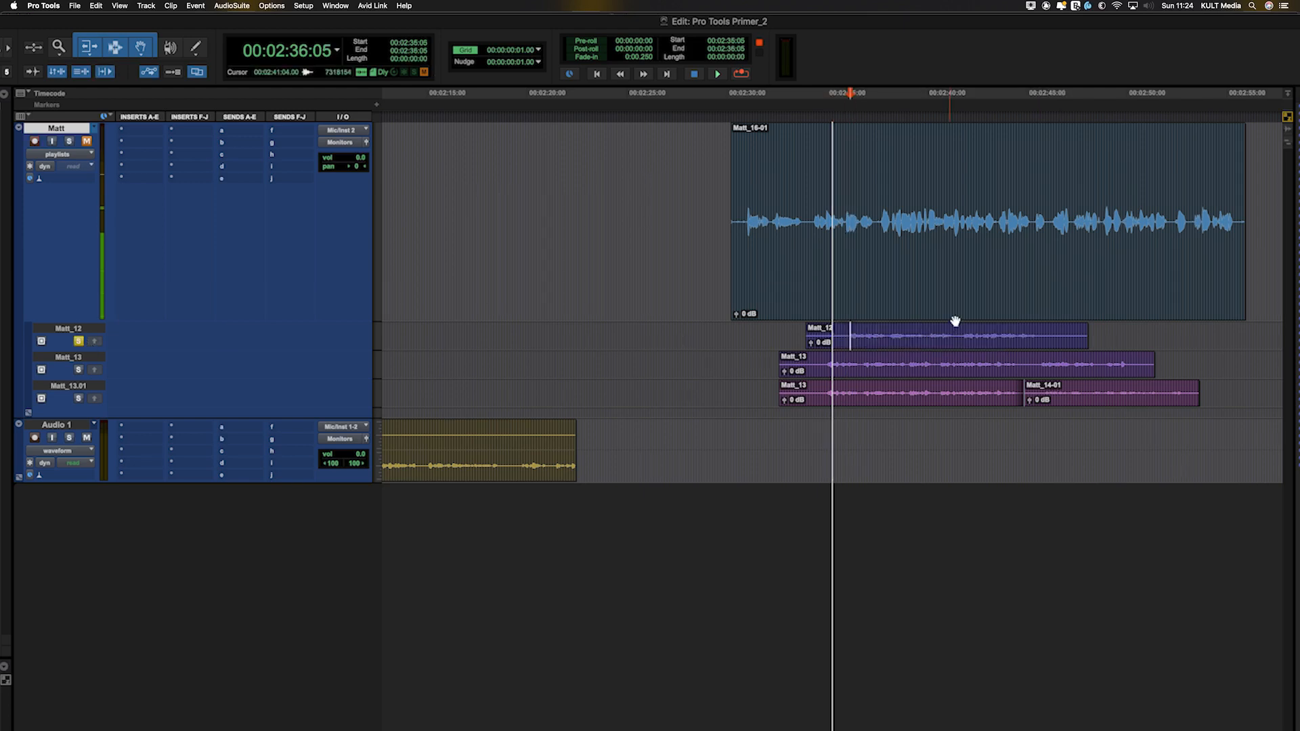
{"action": "key", "text": "space"}
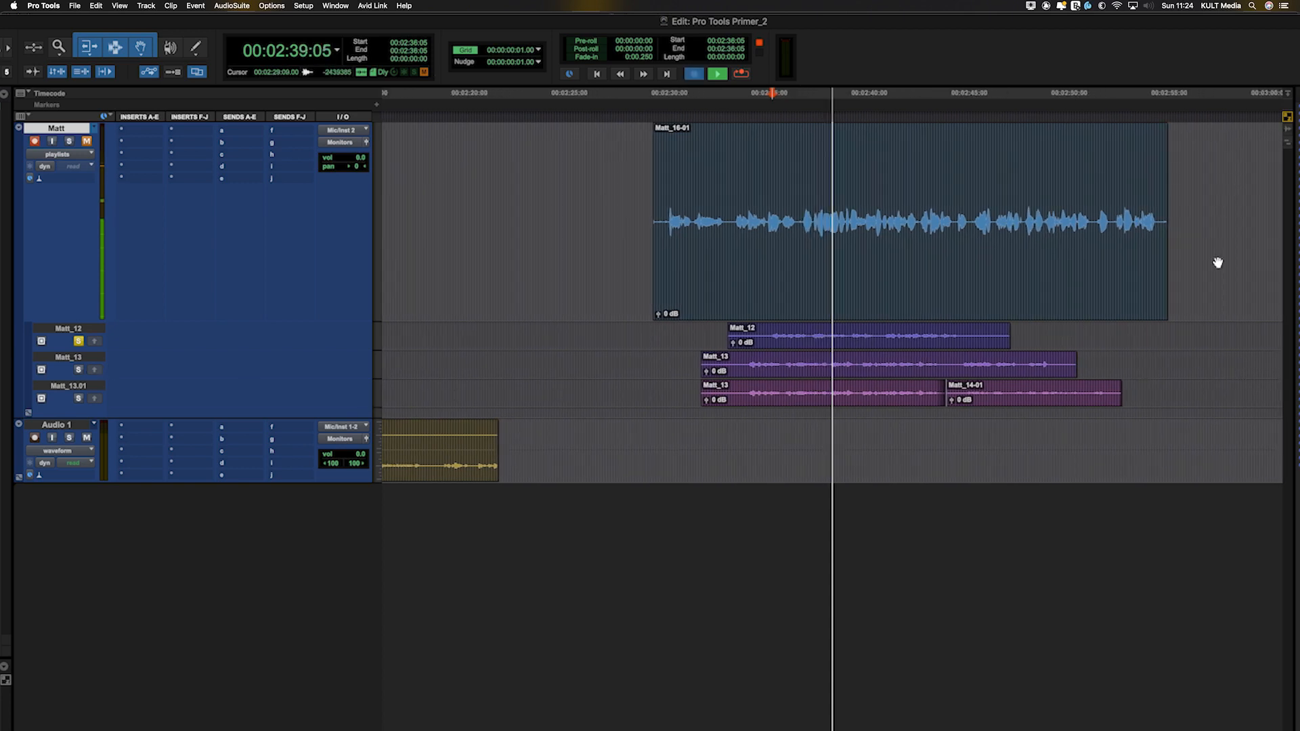
{"action": "key", "text": "space"}
{"action": "left_click_drag", "start_coordinate": [884, 335], "coordinate": [962, 335]}
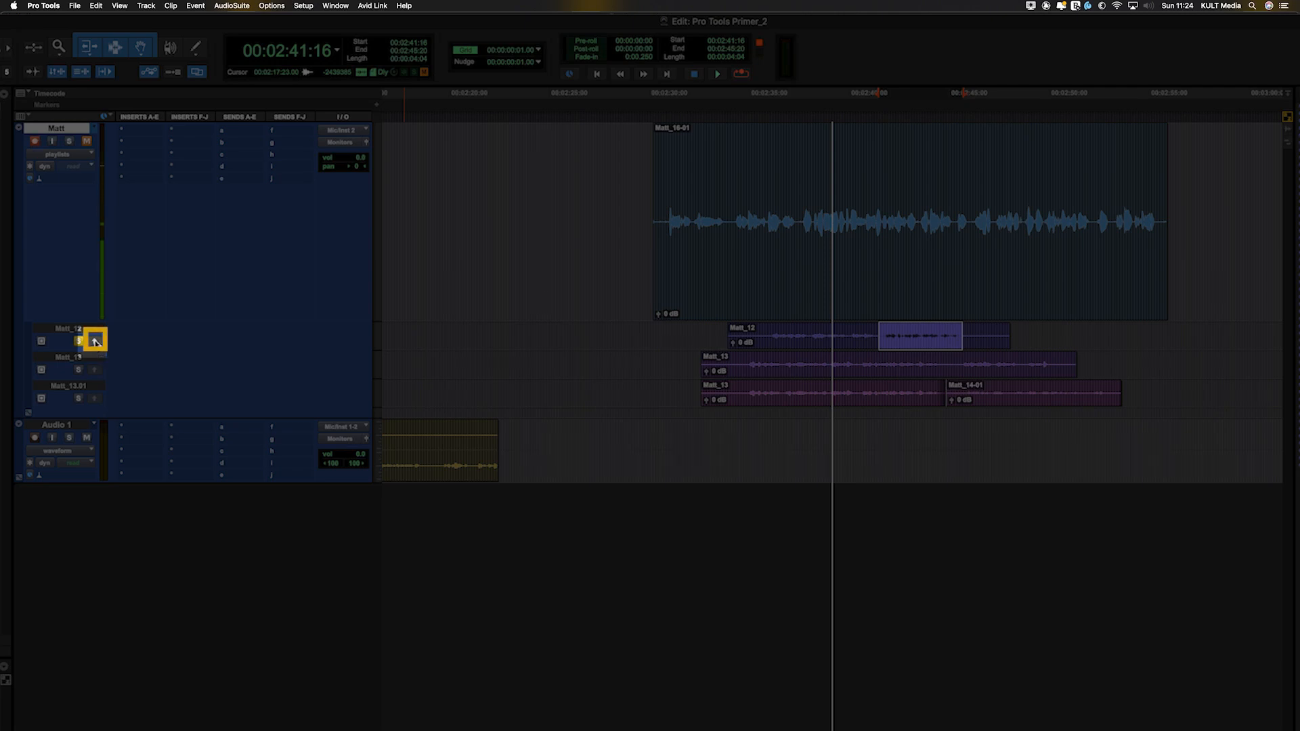
{"action": "left_click", "coordinate": [96, 342]}
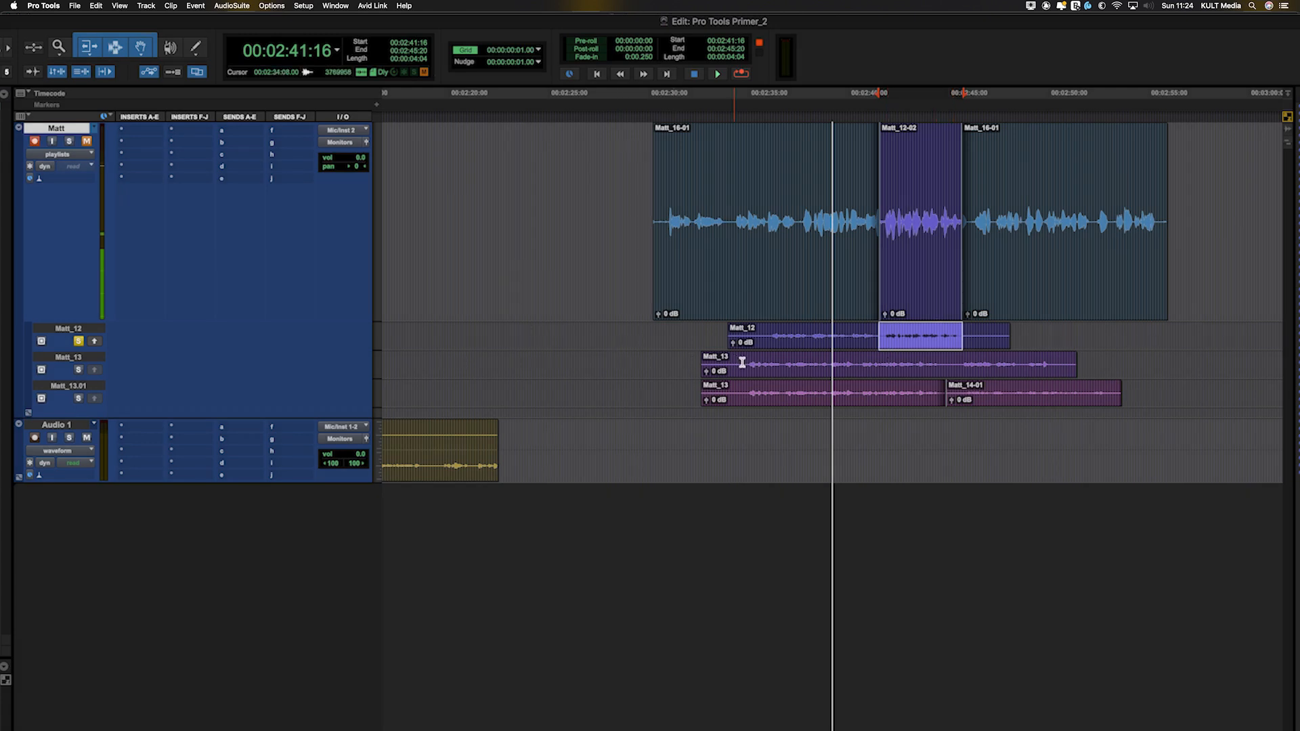
- Select the section from 00:02:34:19 to 00:02:36:24 on the second alternate take and toggle that playlist's solo
{"action": "left_click_drag", "start_coordinate": [741, 365], "coordinate": [783, 365]}
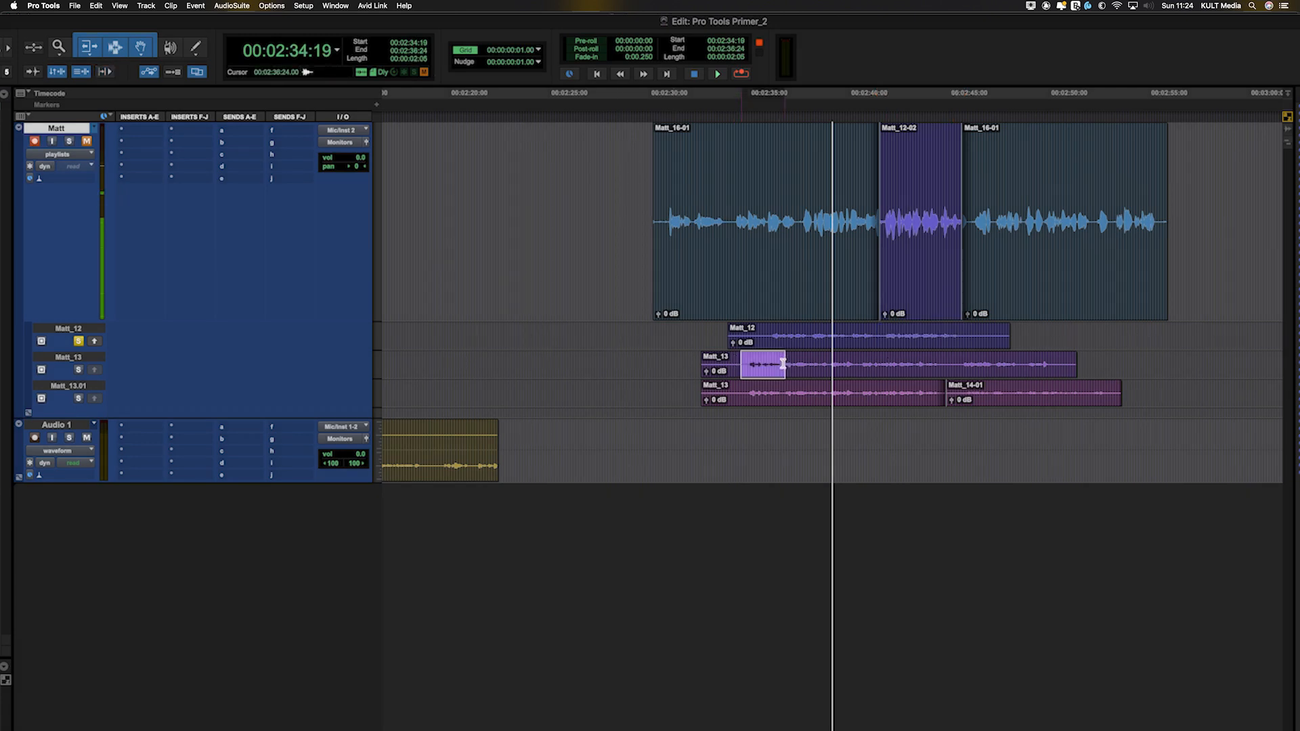
{"action": "left_click", "coordinate": [79, 369]}
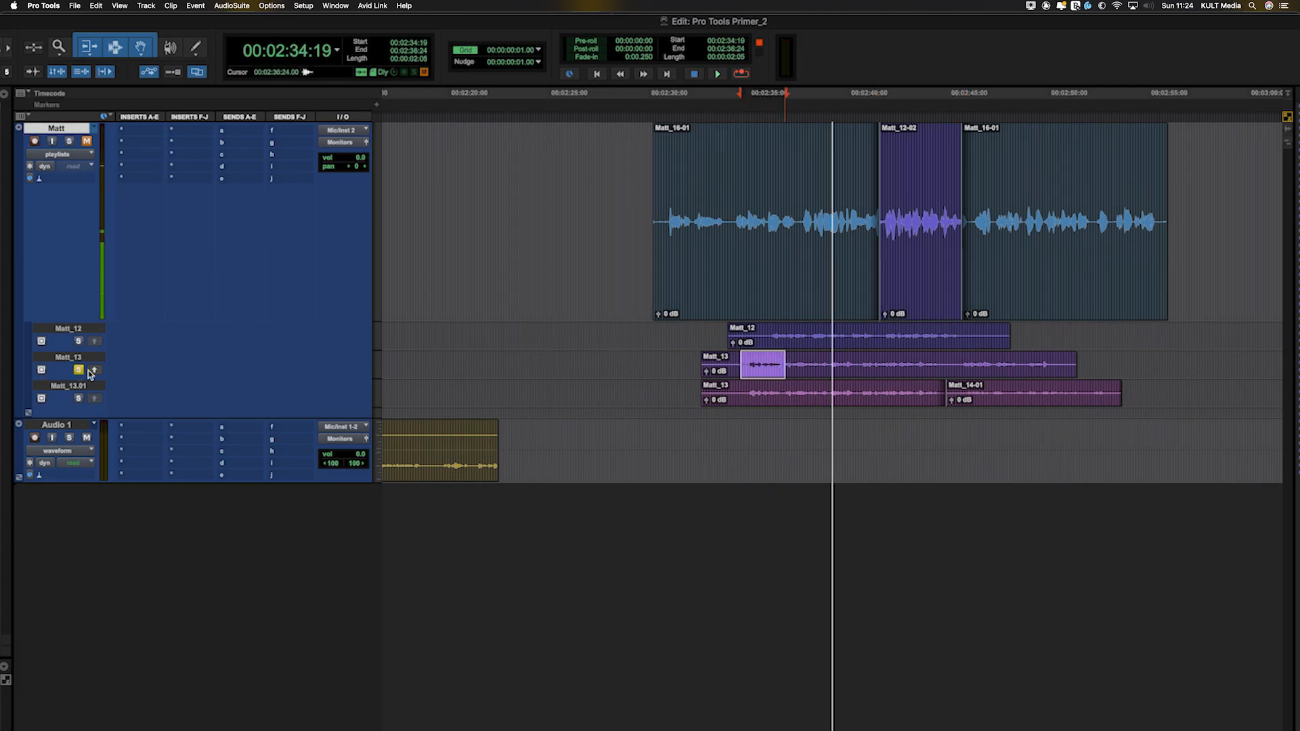
{"action": "left_click", "coordinate": [41, 370]}
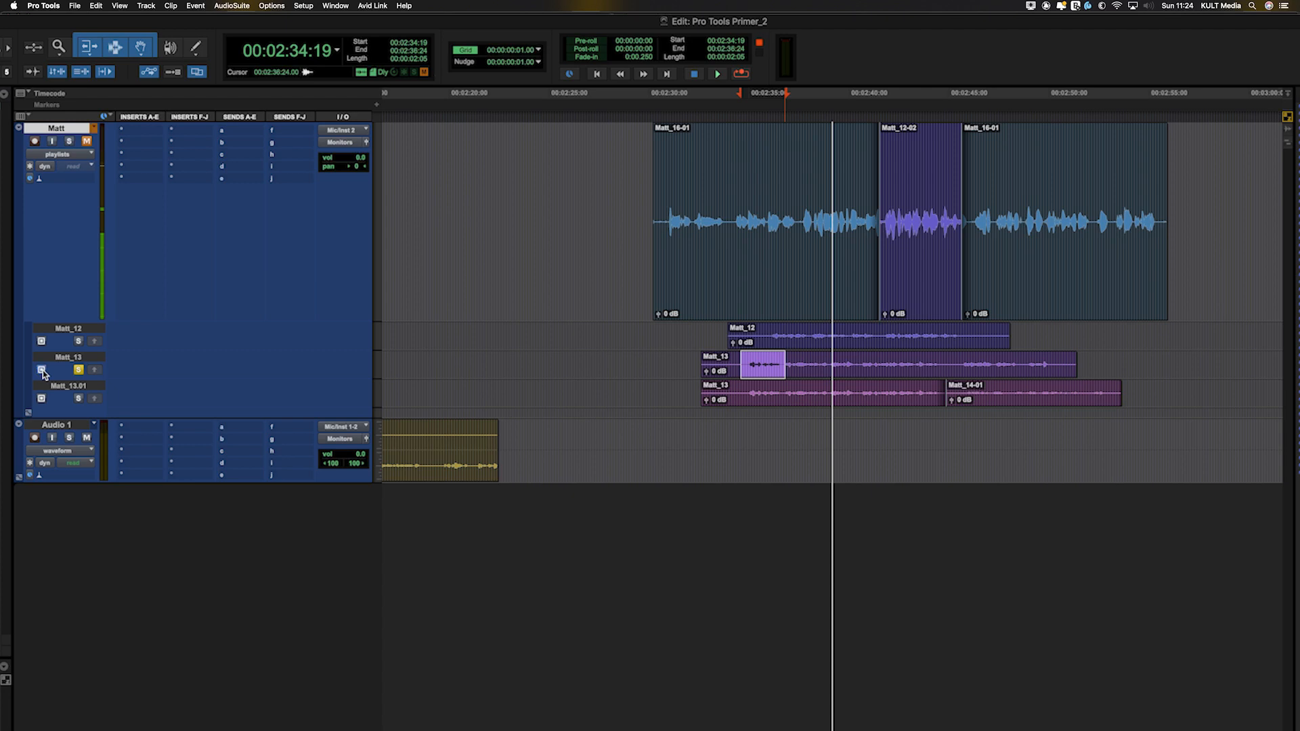
{"action": "left_click", "coordinate": [78, 371]}
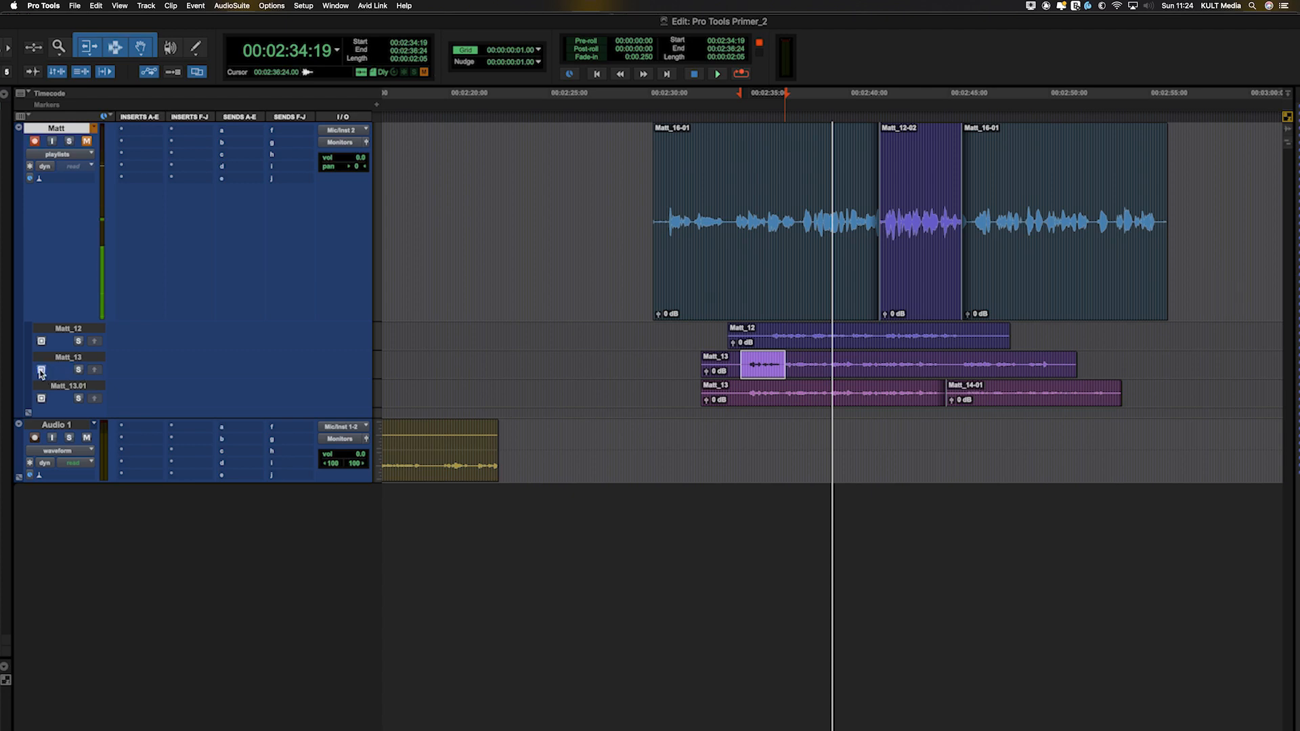
- Solo the third alternate playlist and copy its section from 00:02:34:28 to 00:02:40:11 to the main playlist
{"action": "left_click", "coordinate": [79, 400]}
{"action": "double_click", "coordinate": [765, 392]}
{"action": "left_click_drag", "start_coordinate": [747, 393], "coordinate": [856, 400]}
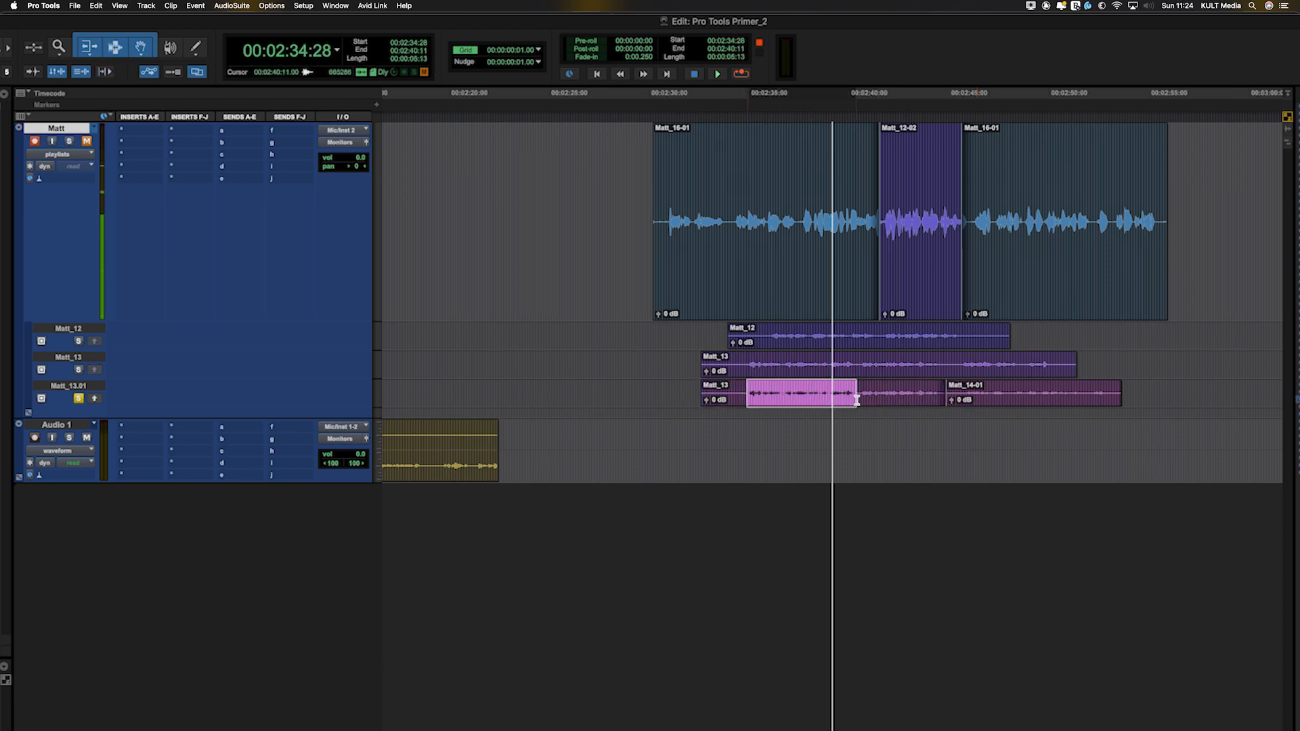
{"action": "left_click", "coordinate": [96, 399]}
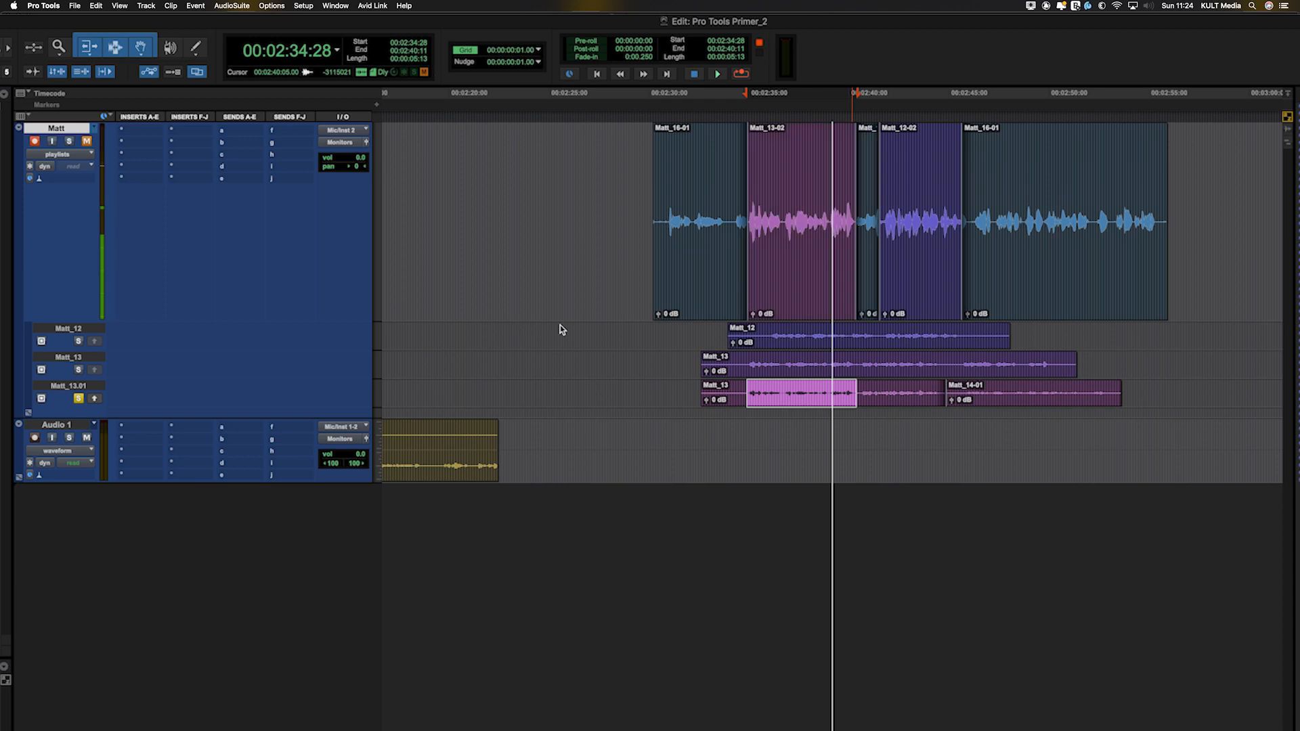
{"action": "left_click", "coordinate": [828, 189]}
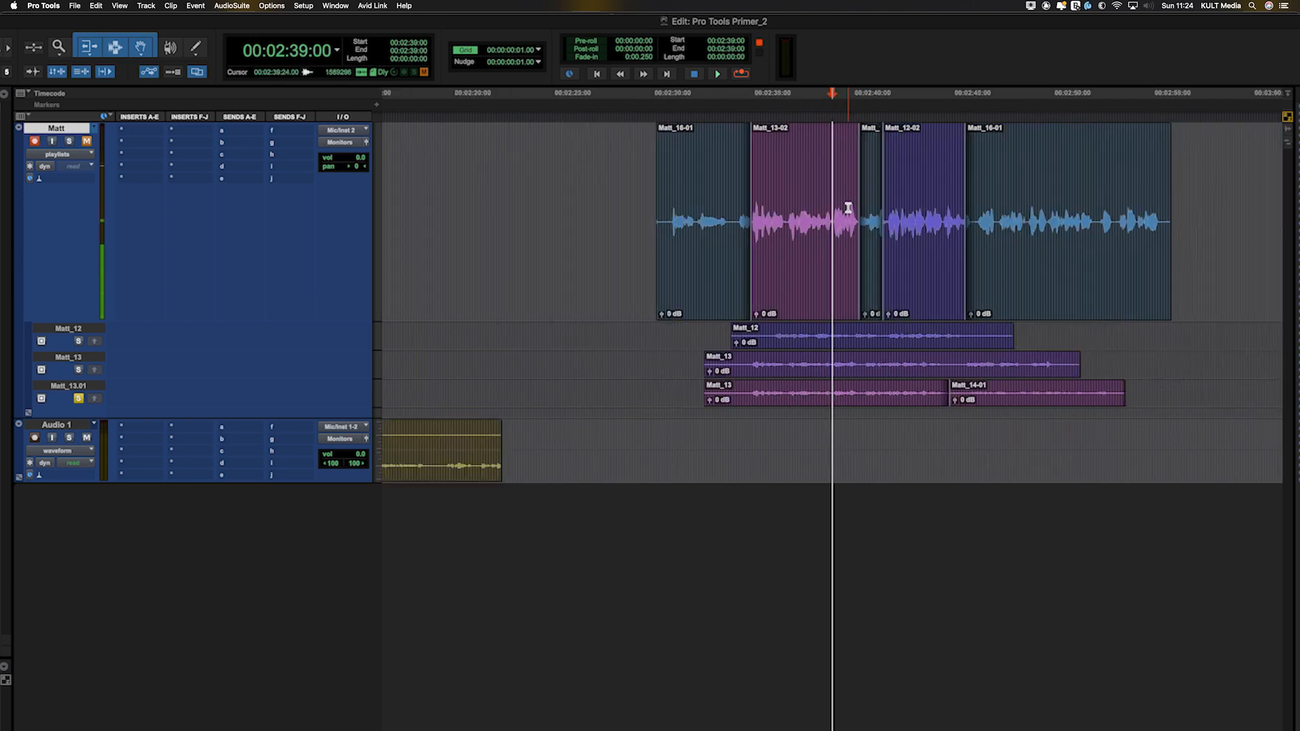